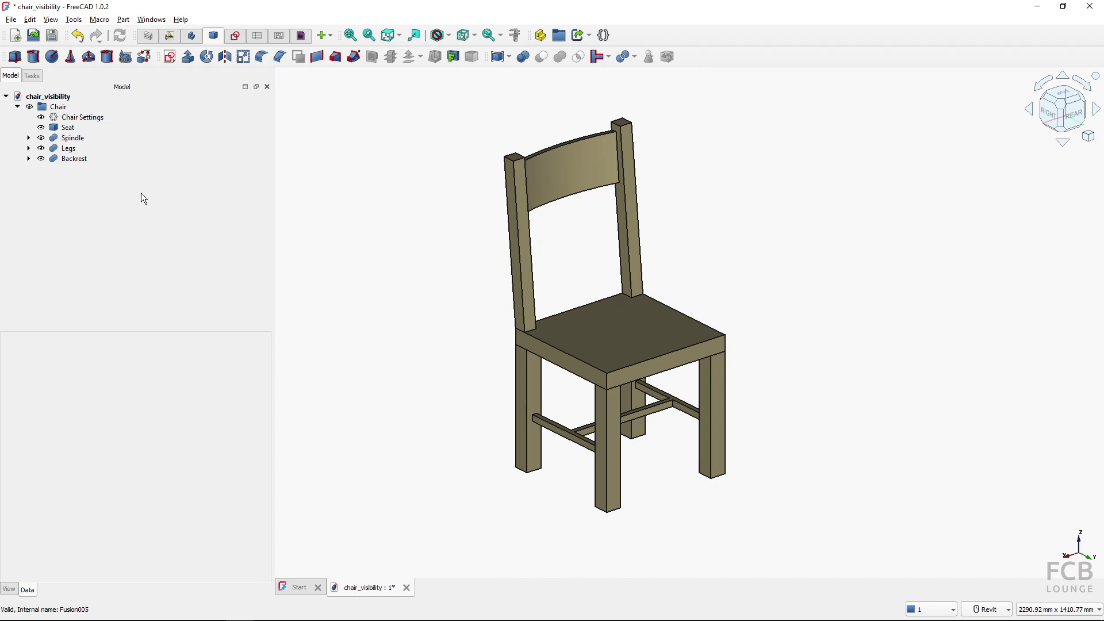
Set Chair Settings' Spindle value to false, then back to true to restore the spindles.
left_click(94, 118)
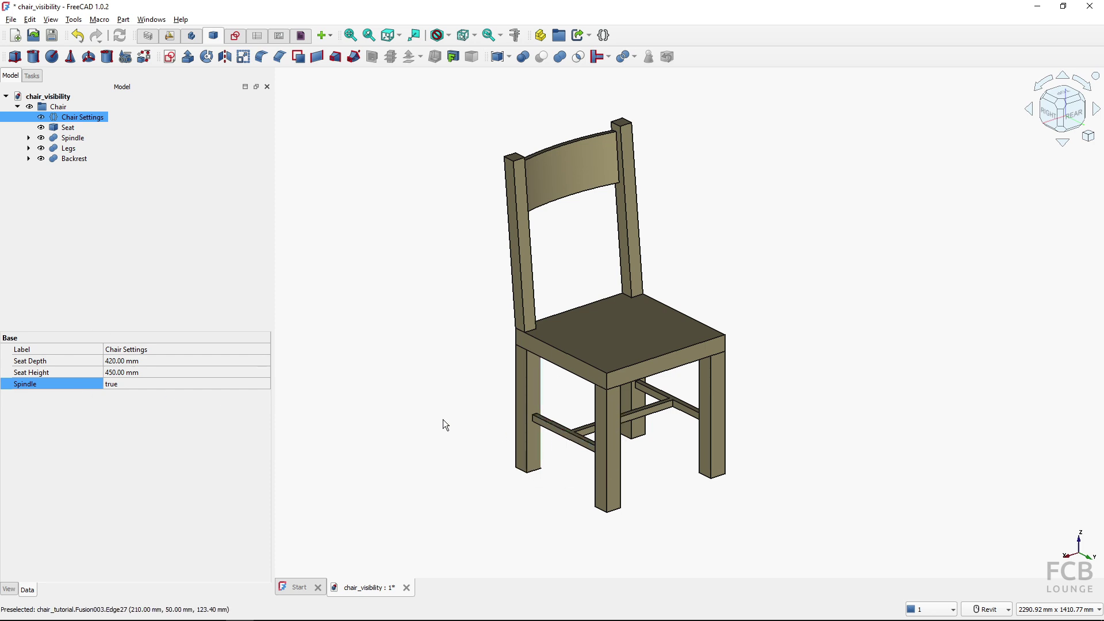
left_click(230, 383)
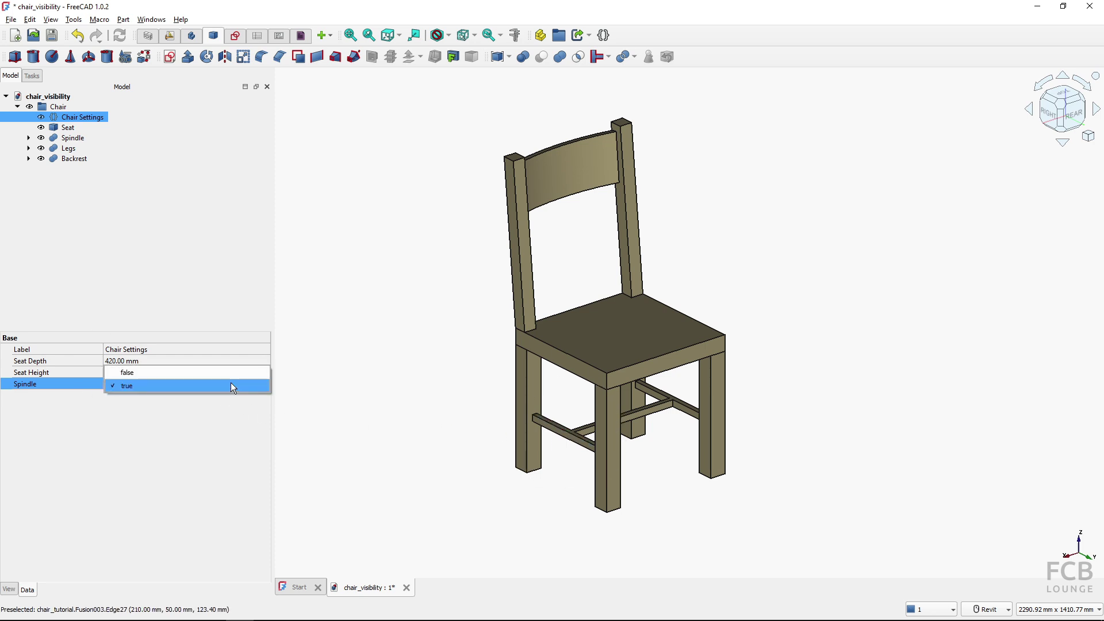
left_click(195, 373)
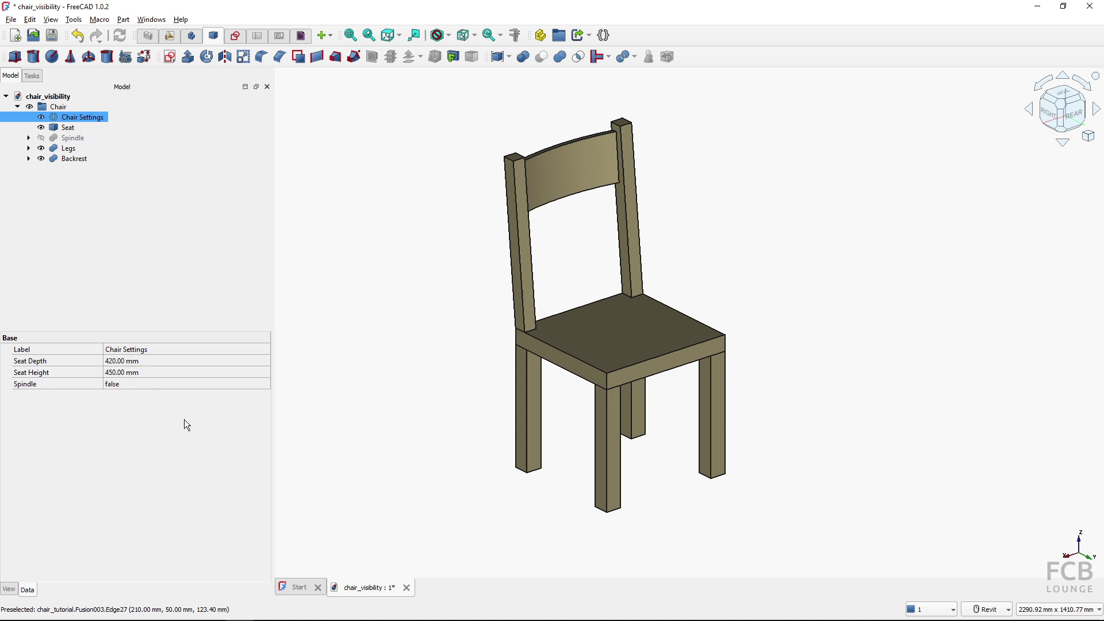
left_click(180, 382)
left_click(174, 395)
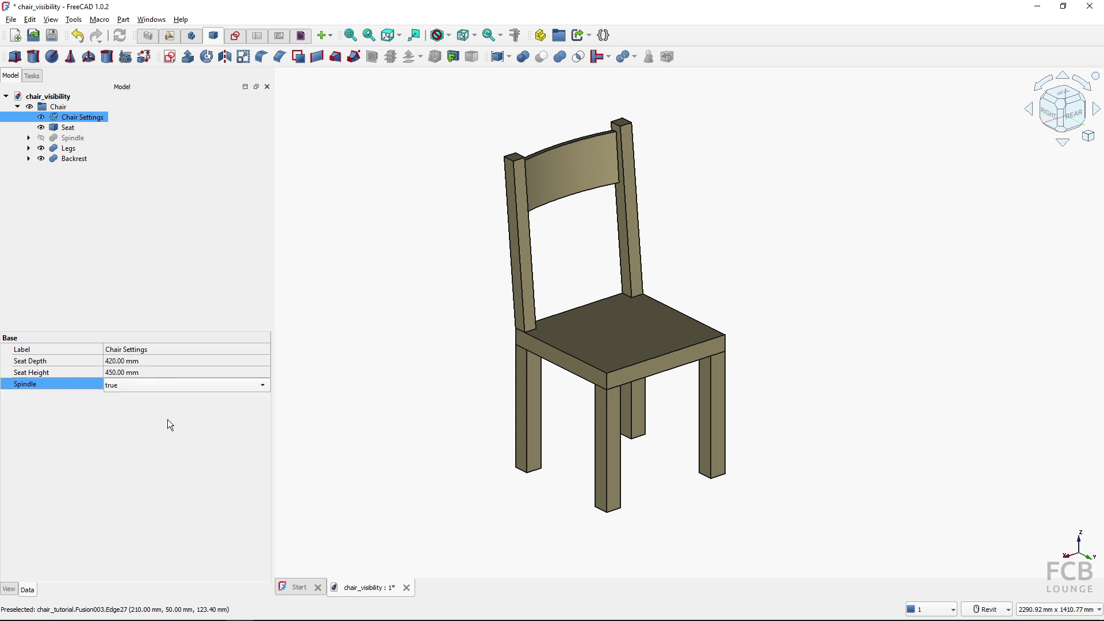
left_click(170, 426)
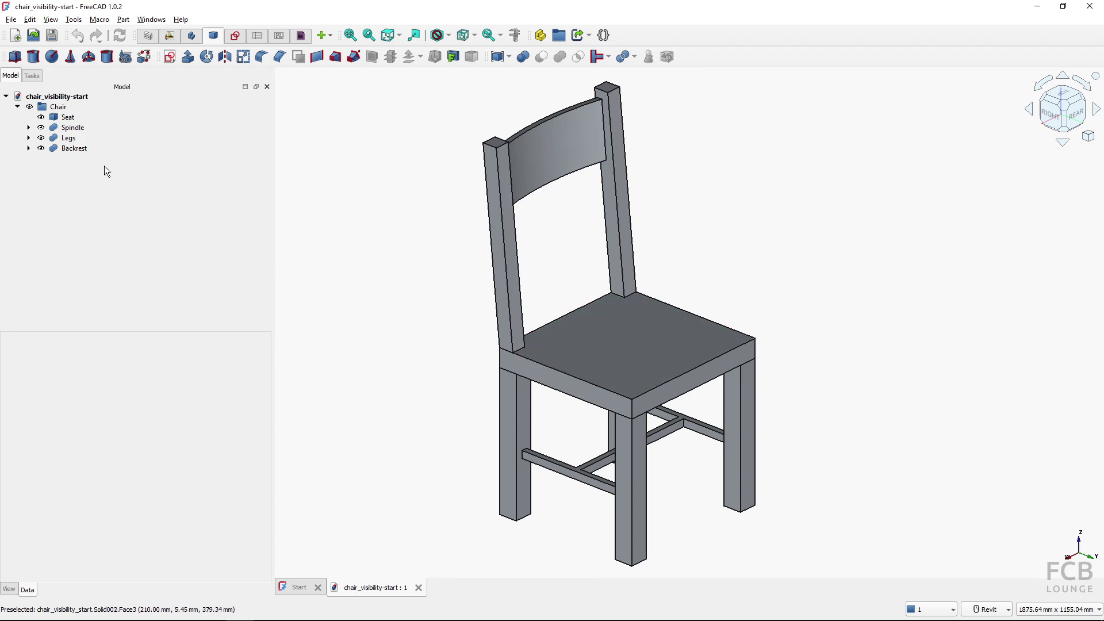
Set the Spindle part's View Visibility to false, then back to true.
left_click(74, 127)
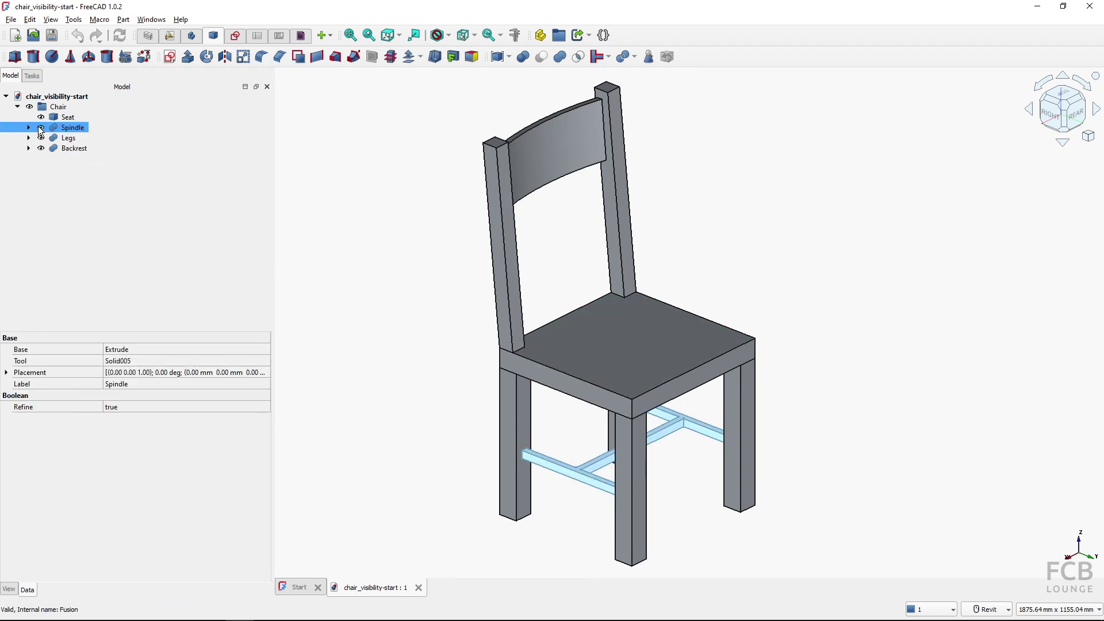
left_click(9, 589)
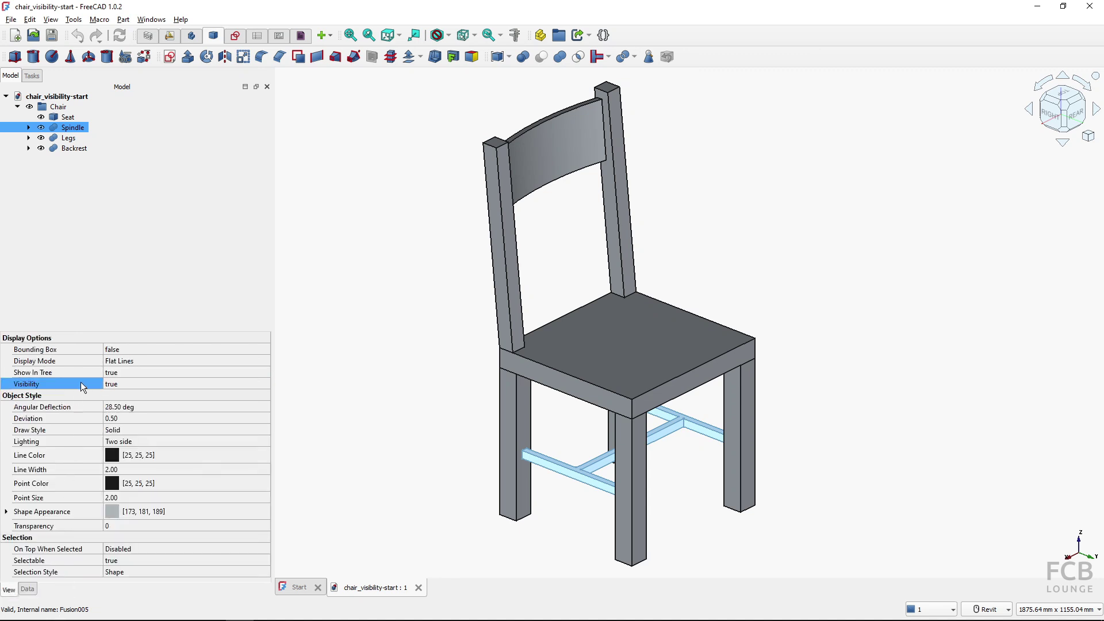
left_click(125, 385)
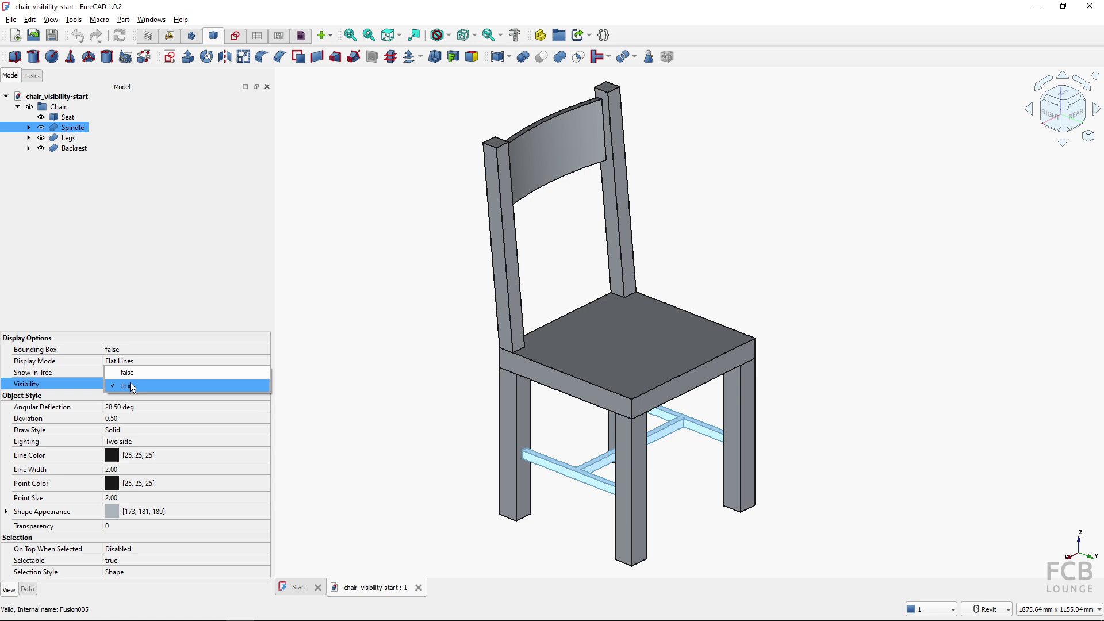
left_click(127, 372)
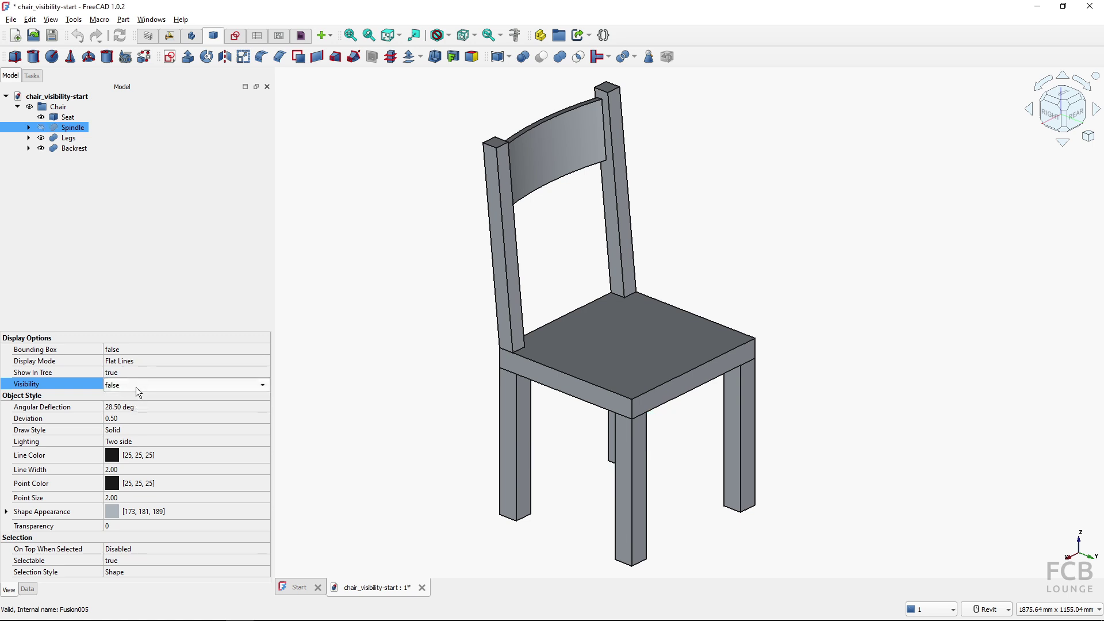
left_click(136, 388)
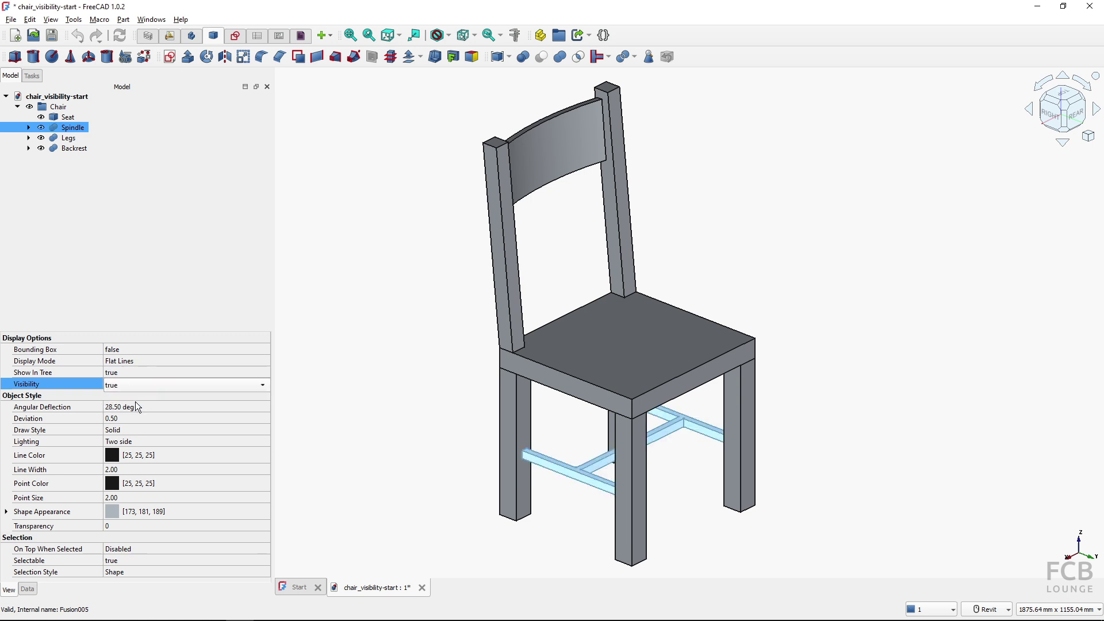
right_click(85, 387)
mouse_move(104, 432)
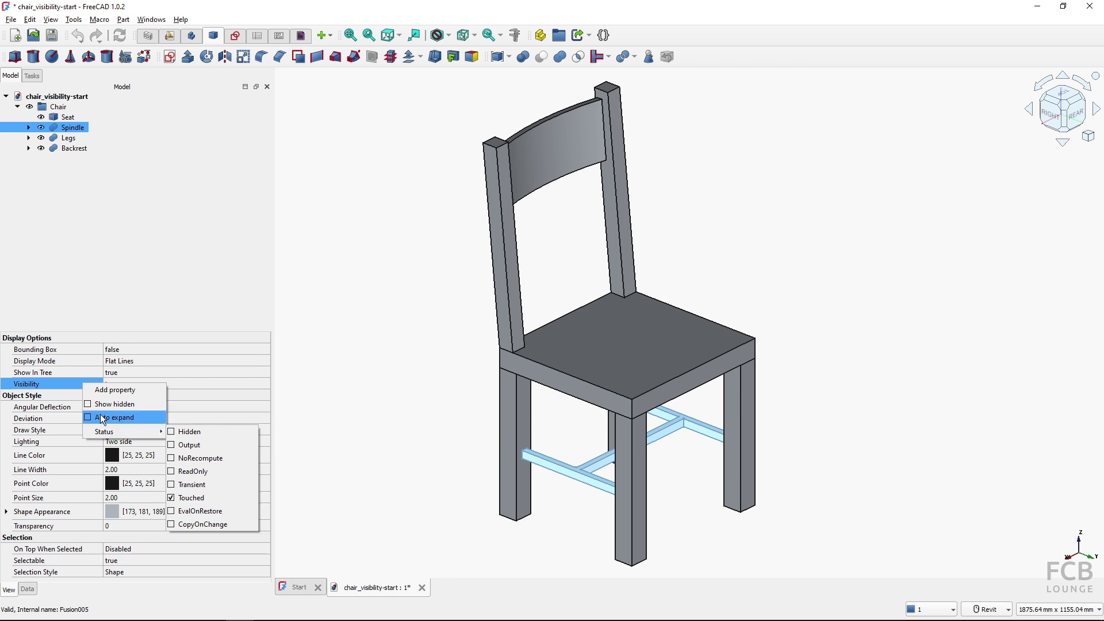
left_click(81, 343)
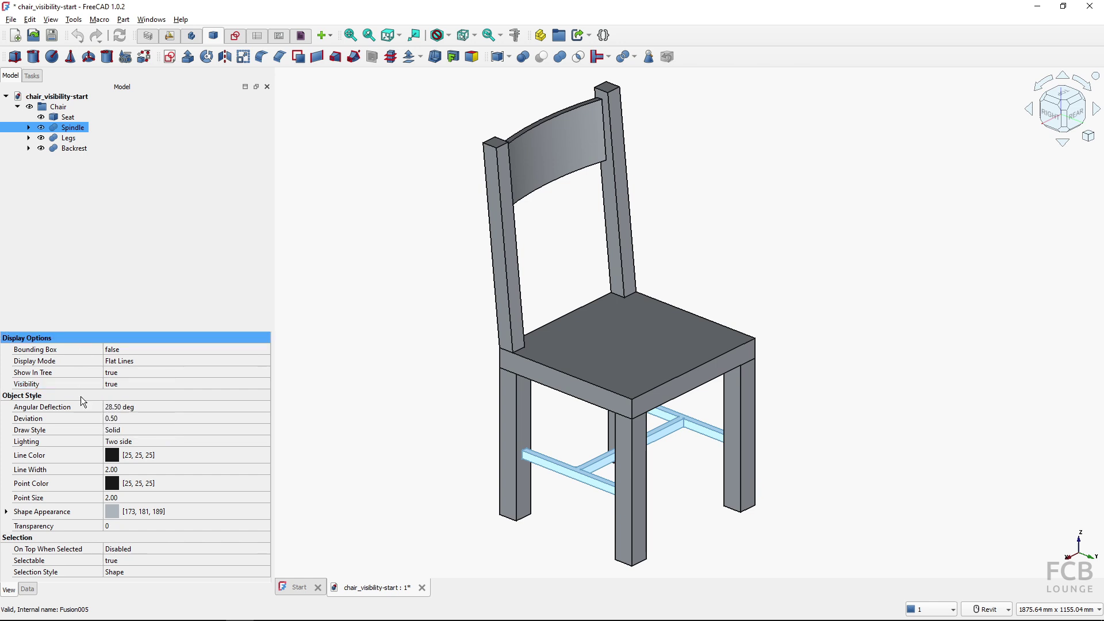
Open the Spindle Label's expression editor, close it unchanged, and return to View properties.
left_click(37, 587)
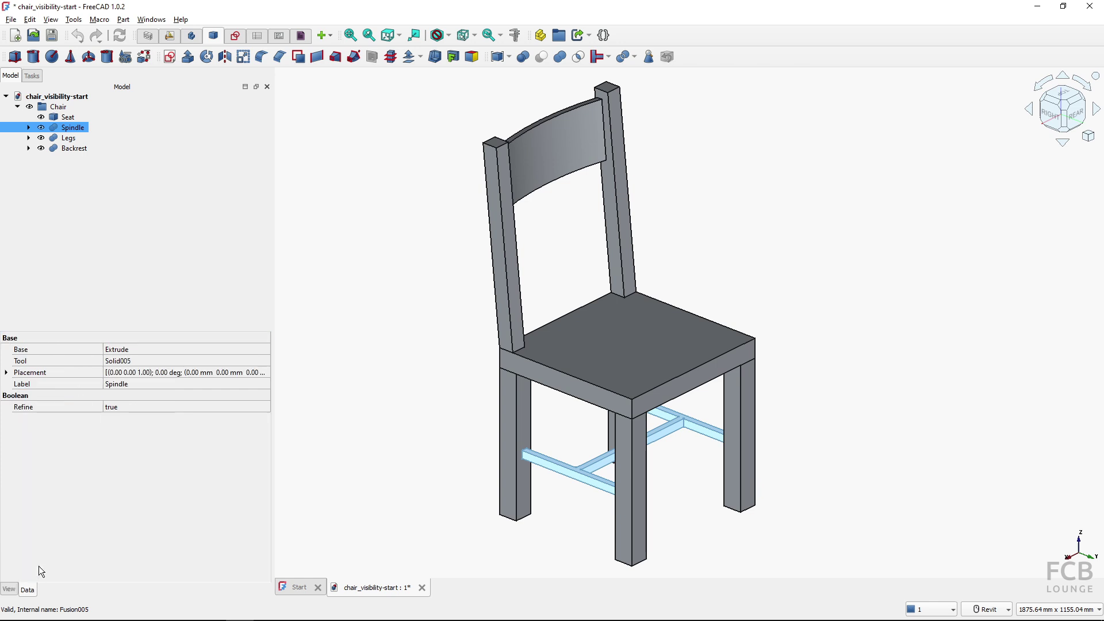
right_click(68, 382)
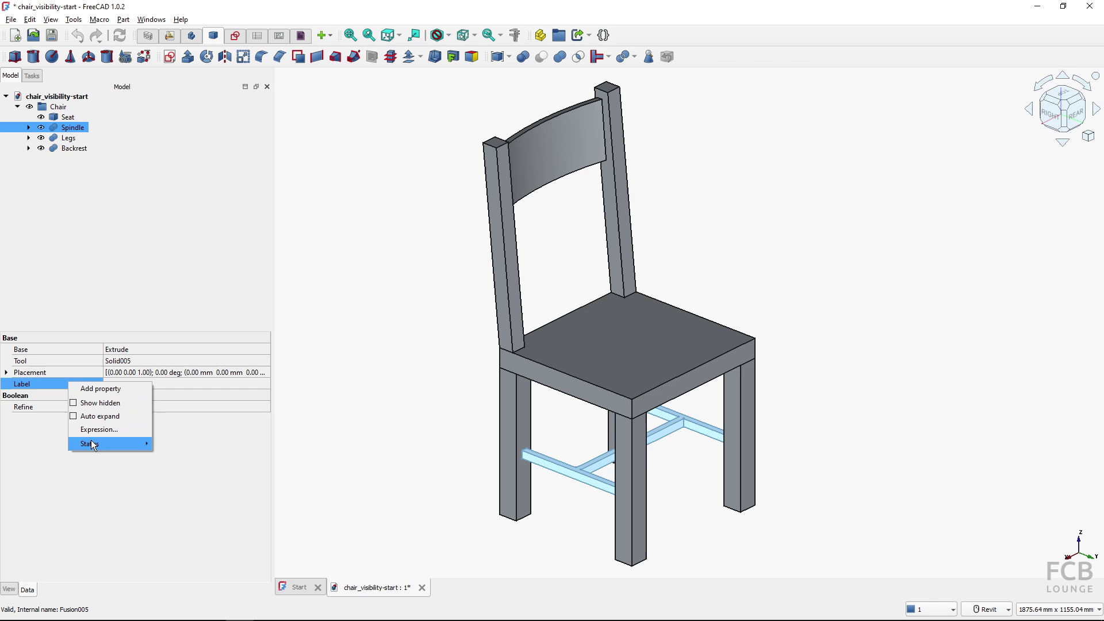
left_click(95, 431)
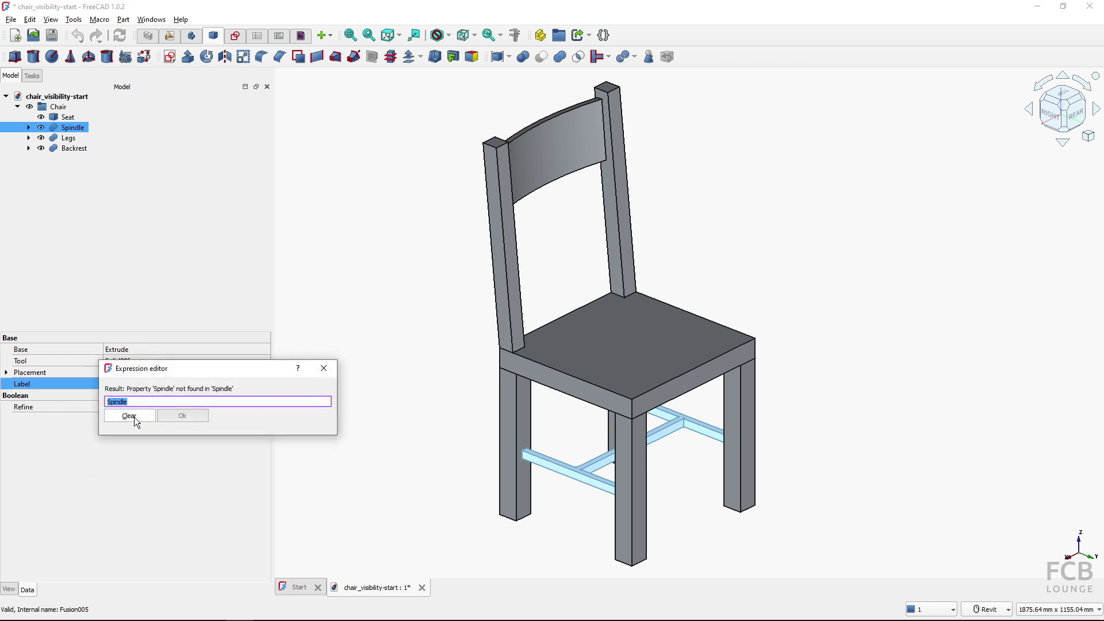
left_click(134, 416)
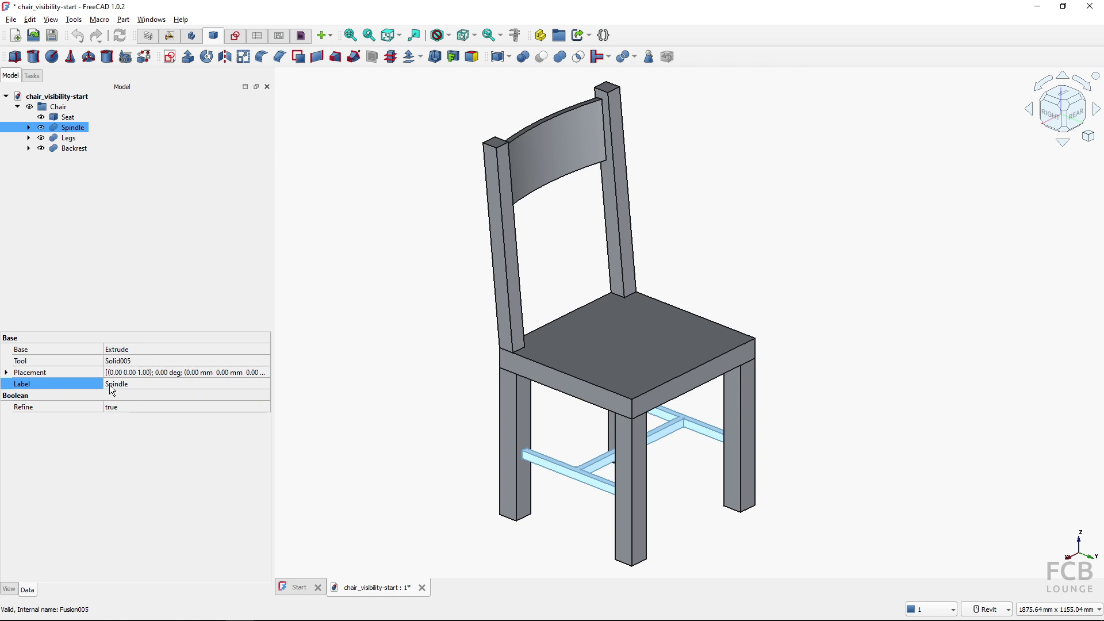
left_click(8, 588)
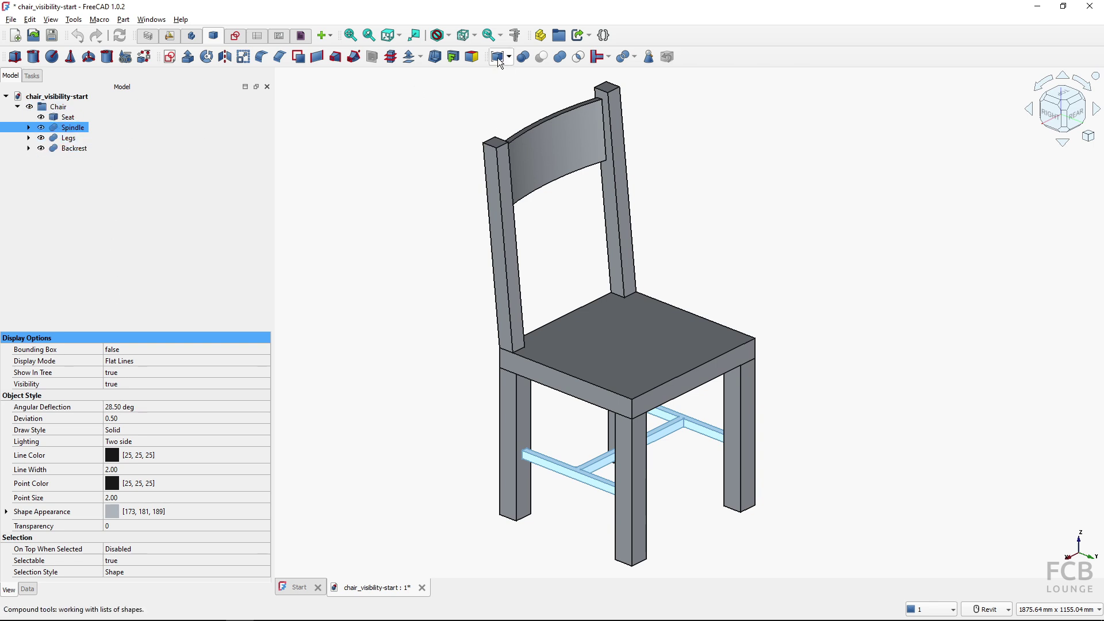
Create a VarSet with an App::PropertyBool property named Spindle, value true.
left_click(601, 38)
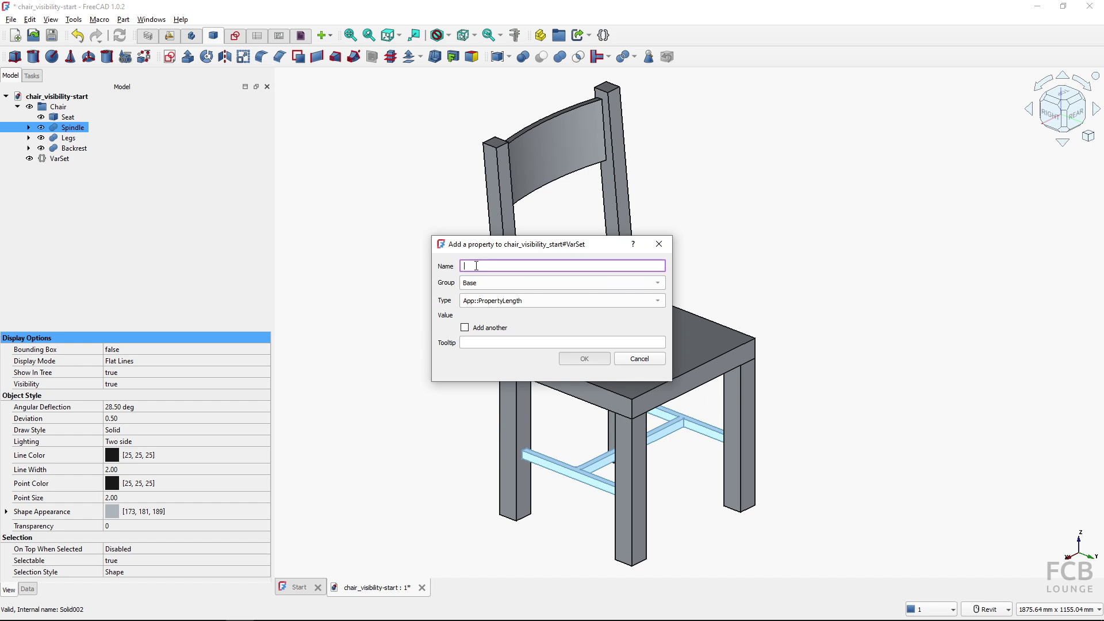
type("Spind")
type("le")
left_click(658, 302)
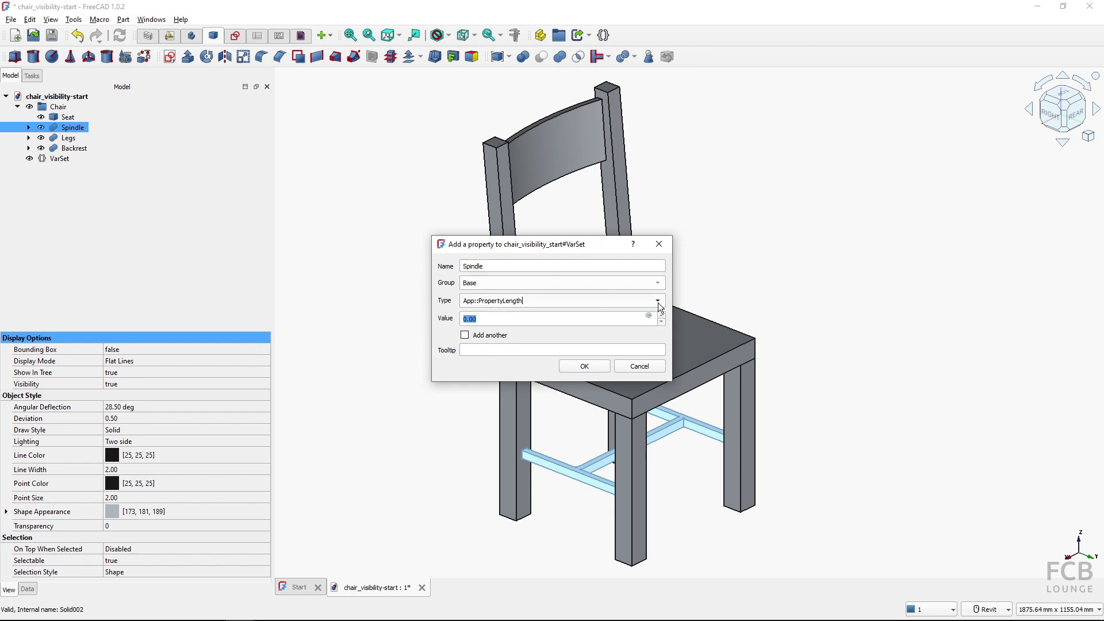
scroll(564, 348, "up", 5)
scroll(565, 349, "up", 5)
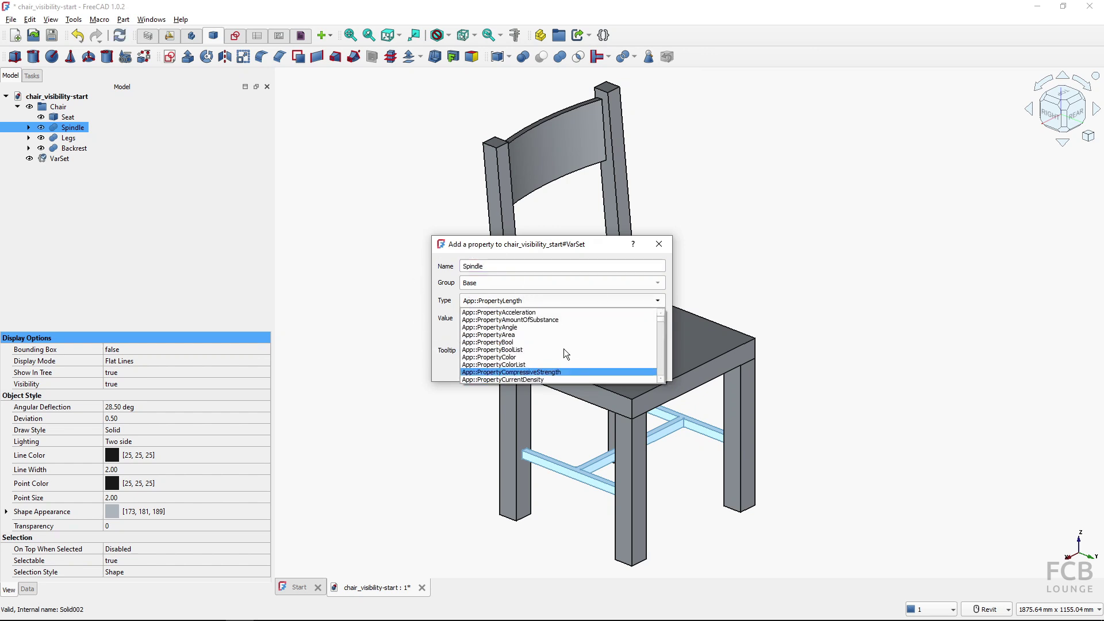
left_click(489, 343)
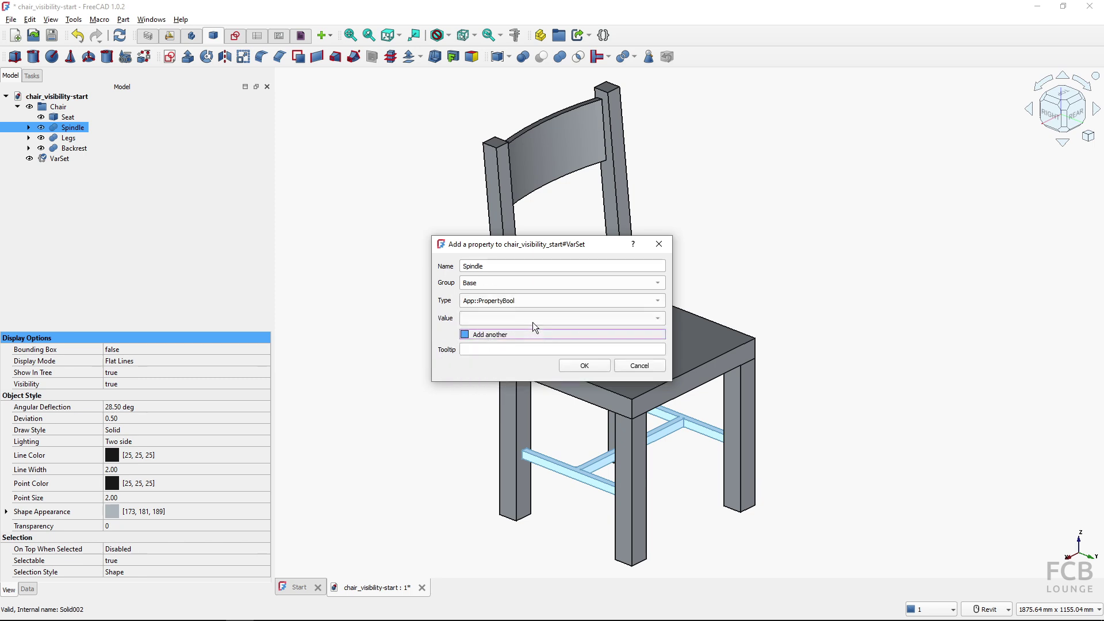
left_click(533, 319)
left_click(510, 332)
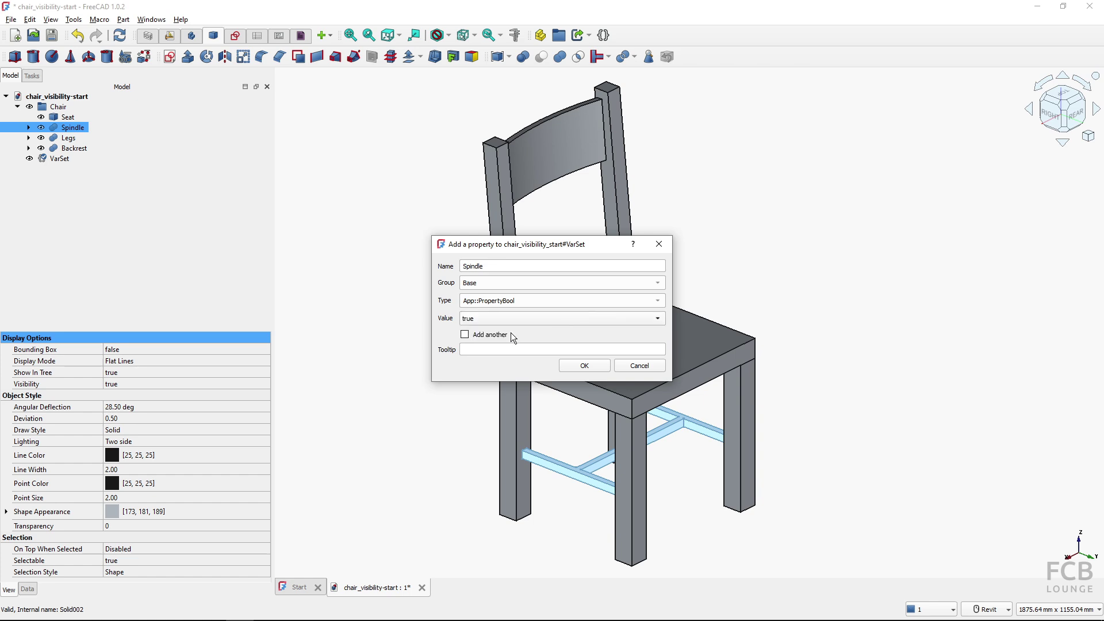
left_click(583, 368)
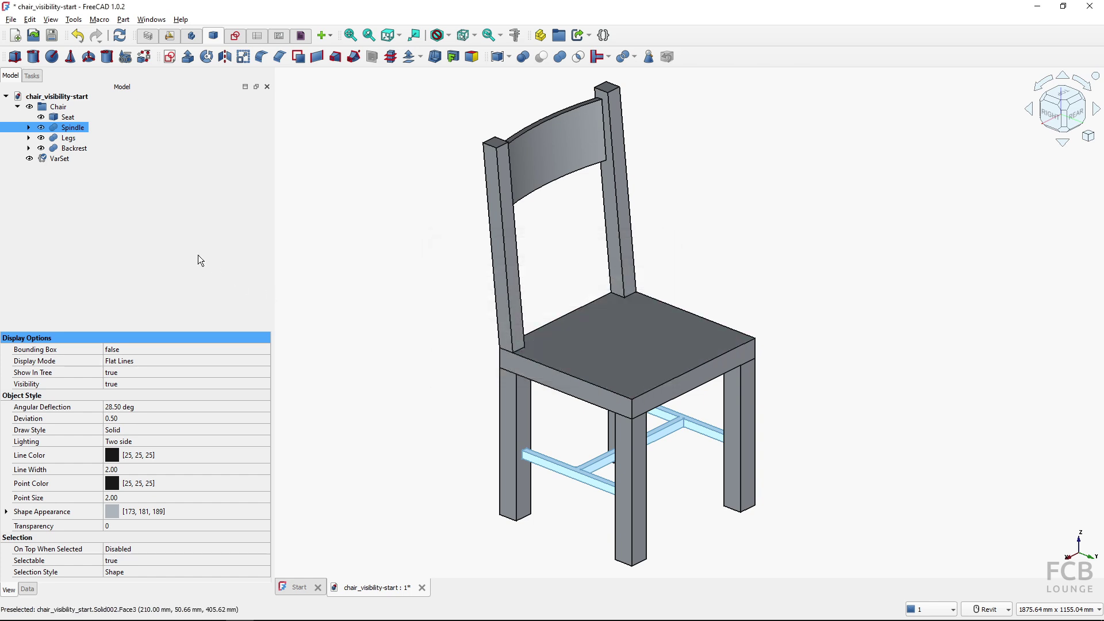
Change the VarSet's Spindle property to false, then reselect the Spindle part.
left_click(69, 161)
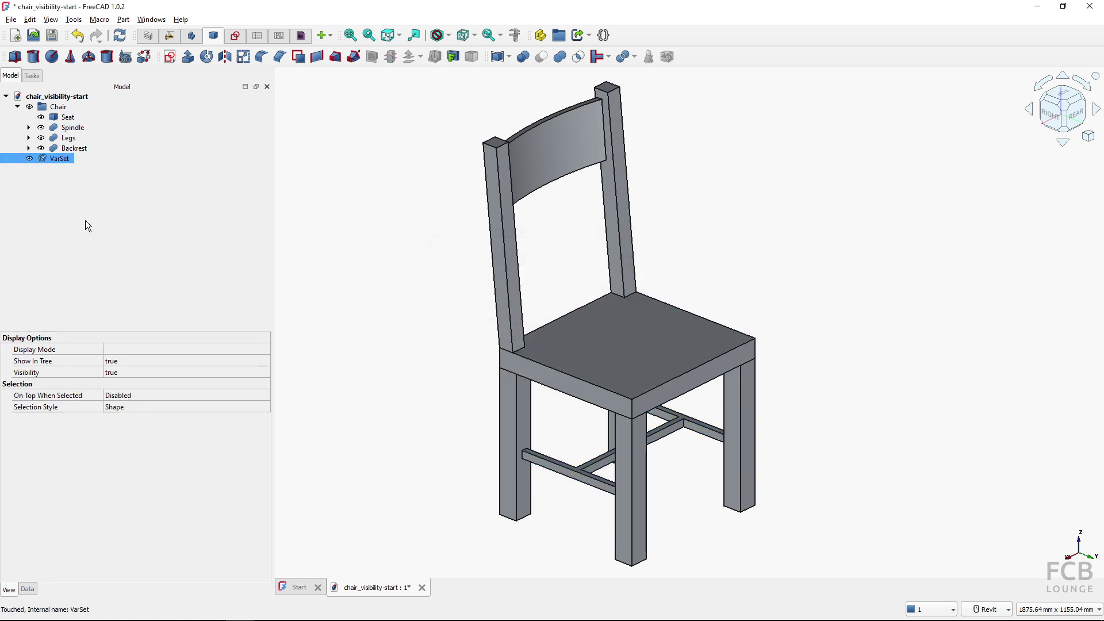
left_click(27, 590)
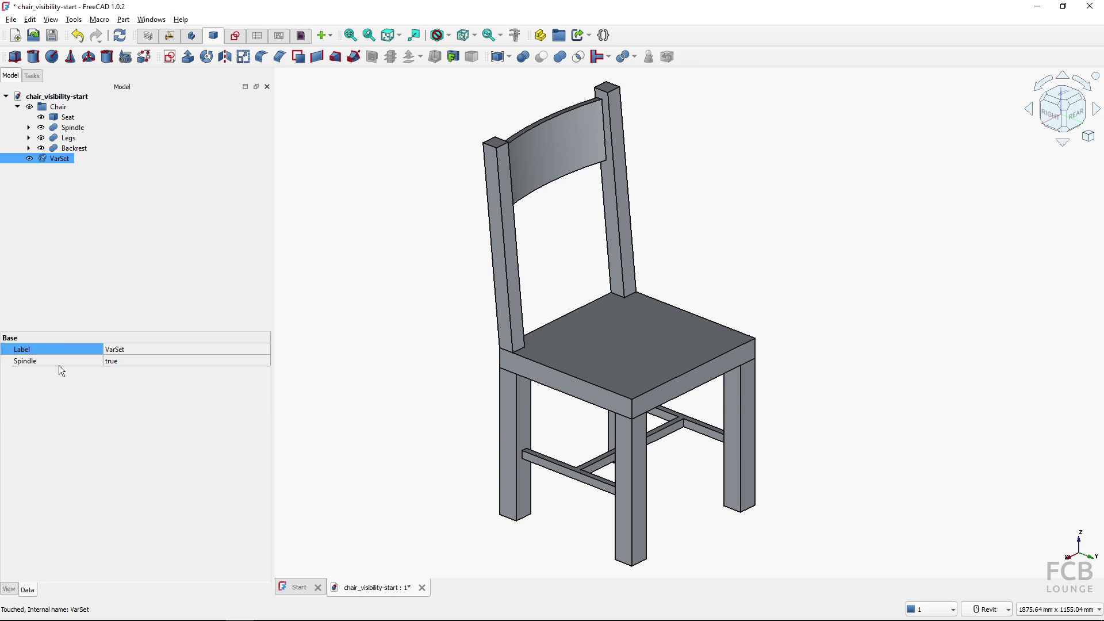
left_click(122, 360)
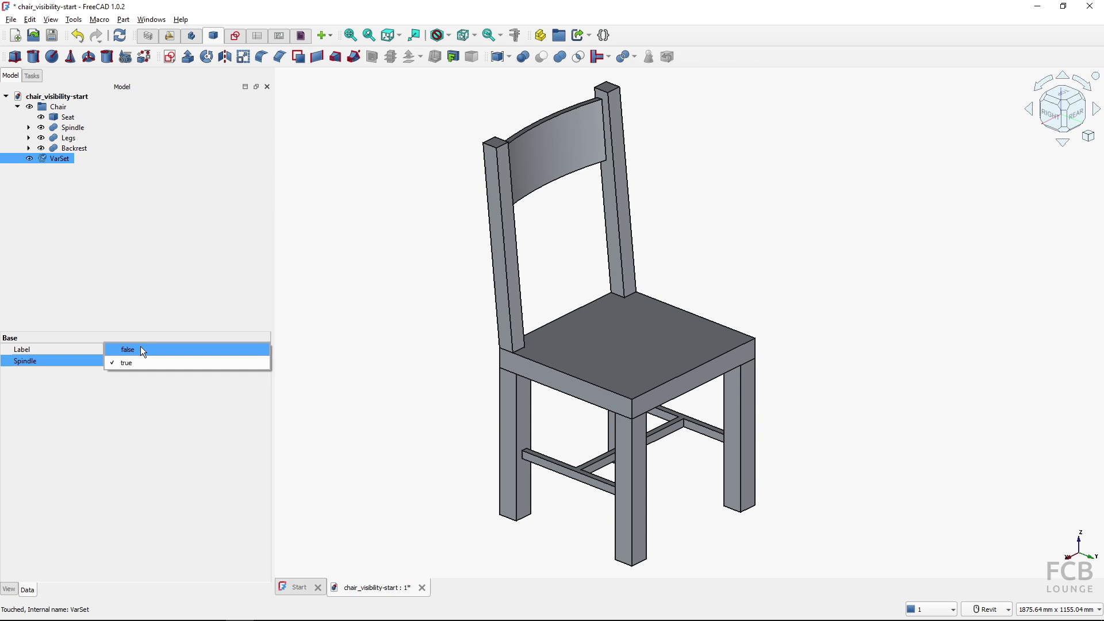
left_click(140, 346)
left_click(133, 398)
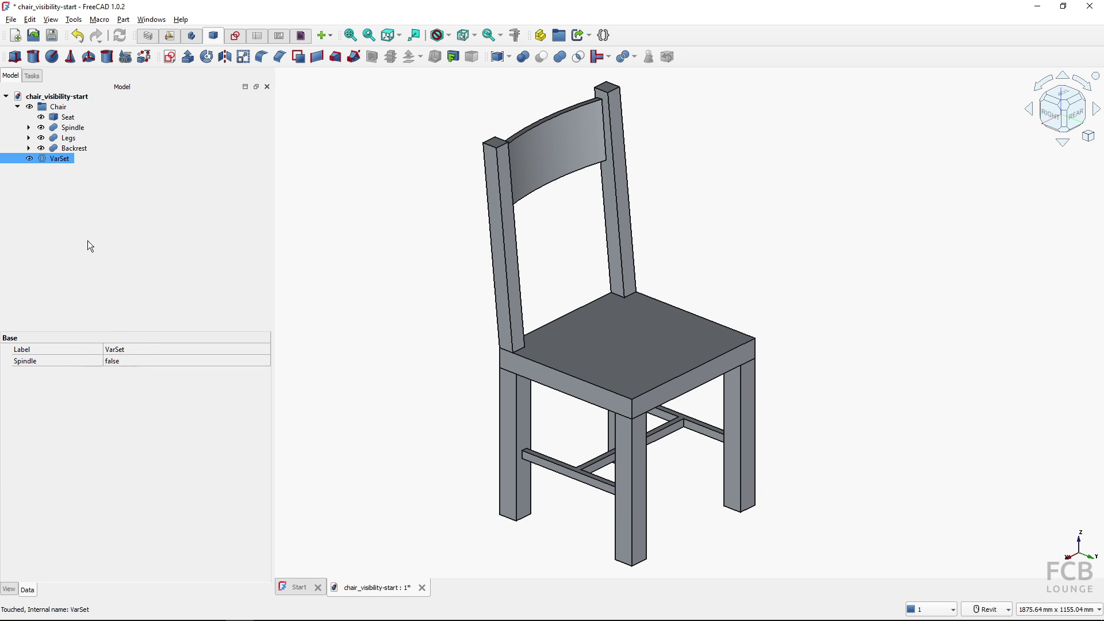
left_click(78, 129)
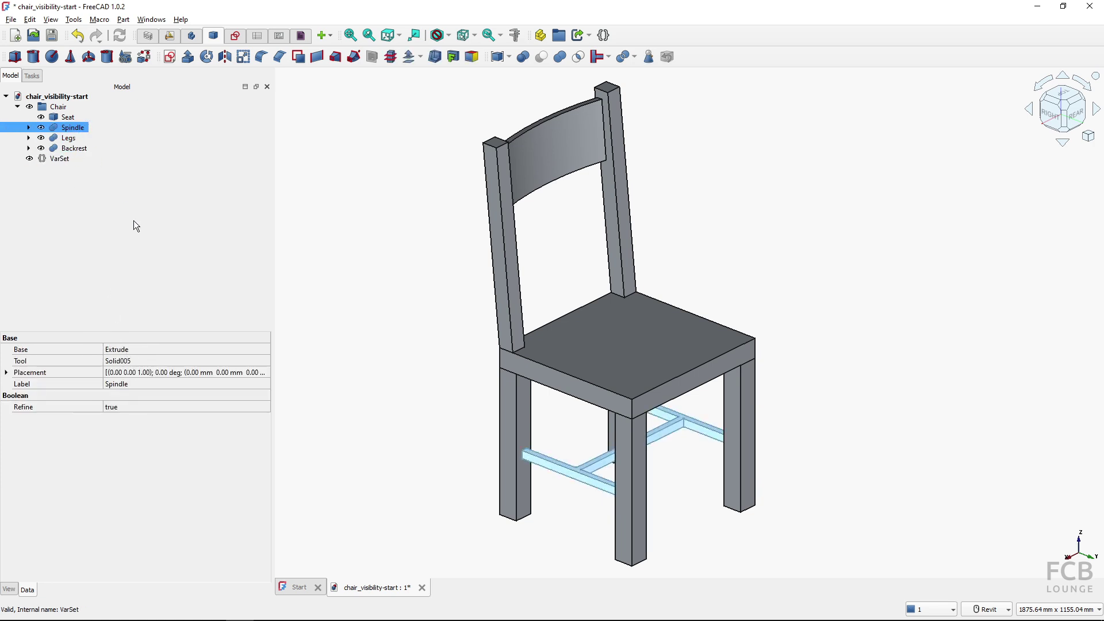
Enable Show hidden in the Spindle's Data properties to expose Visibility.
left_click(8, 589)
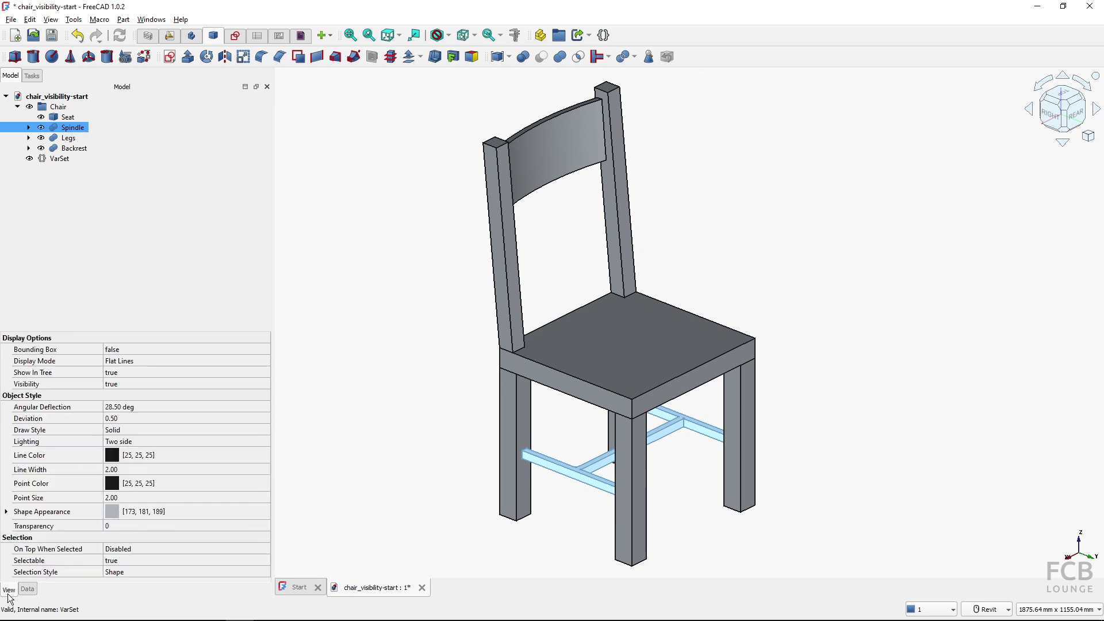
right_click(69, 383)
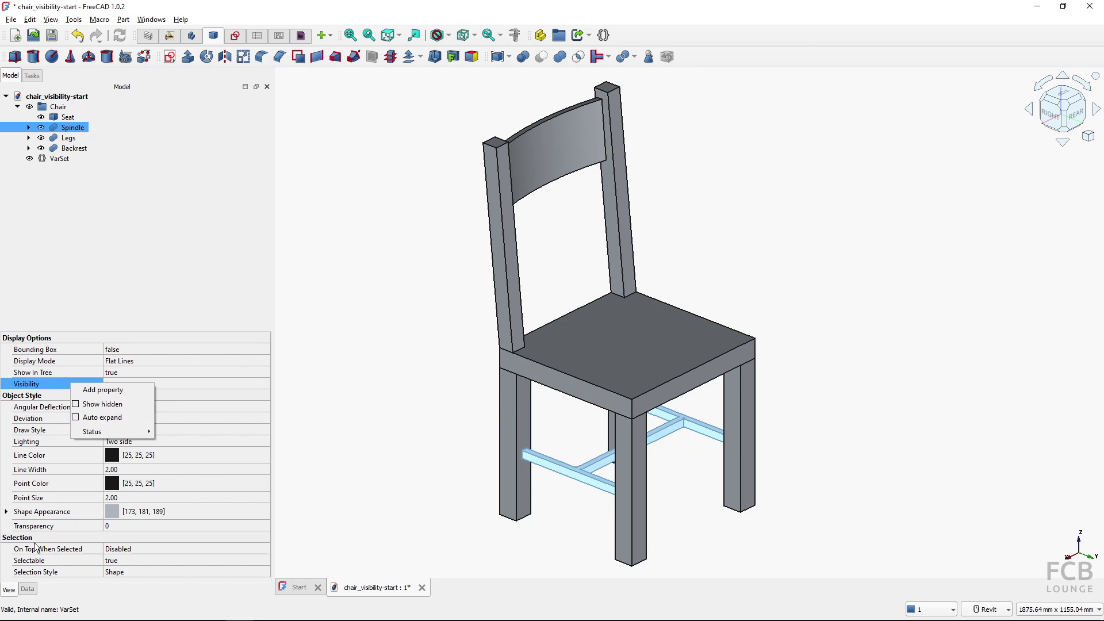
left_click(28, 590)
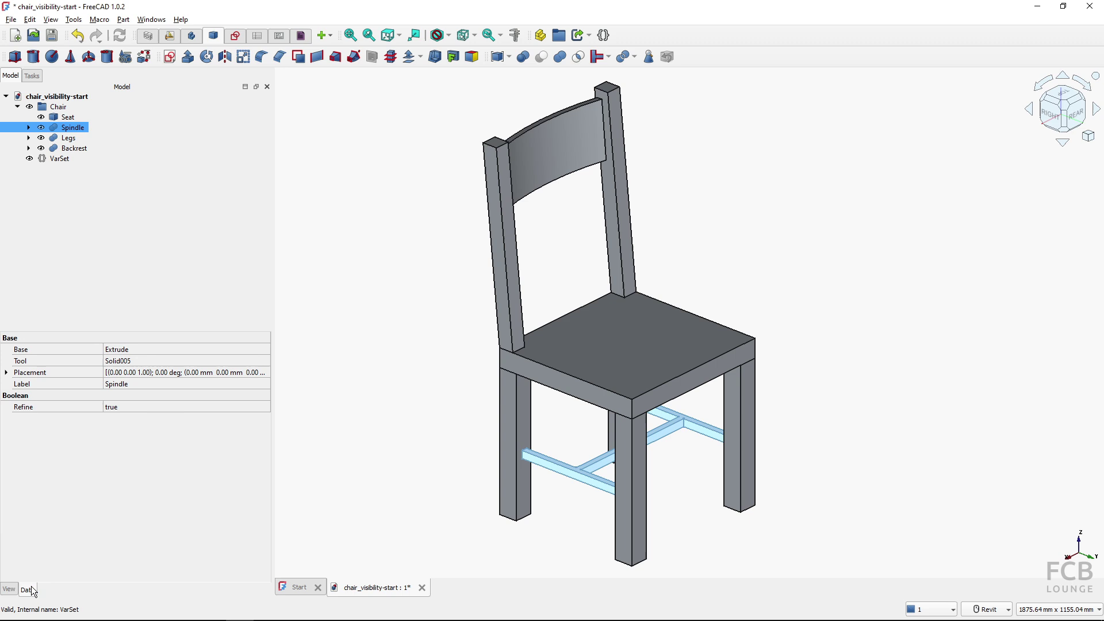
right_click(95, 378)
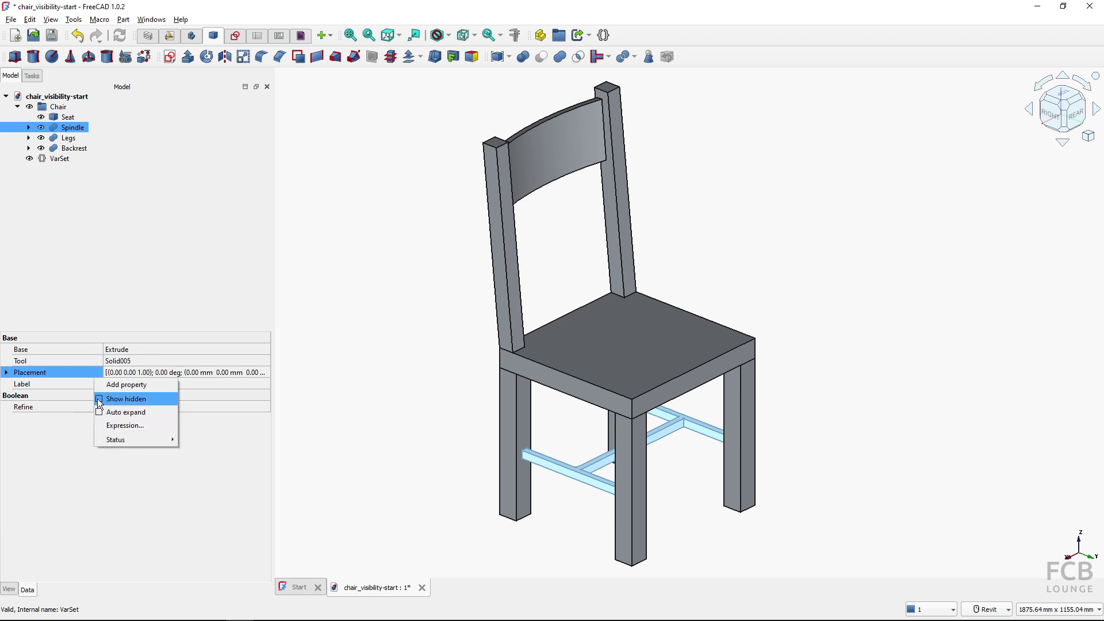
left_click(98, 404)
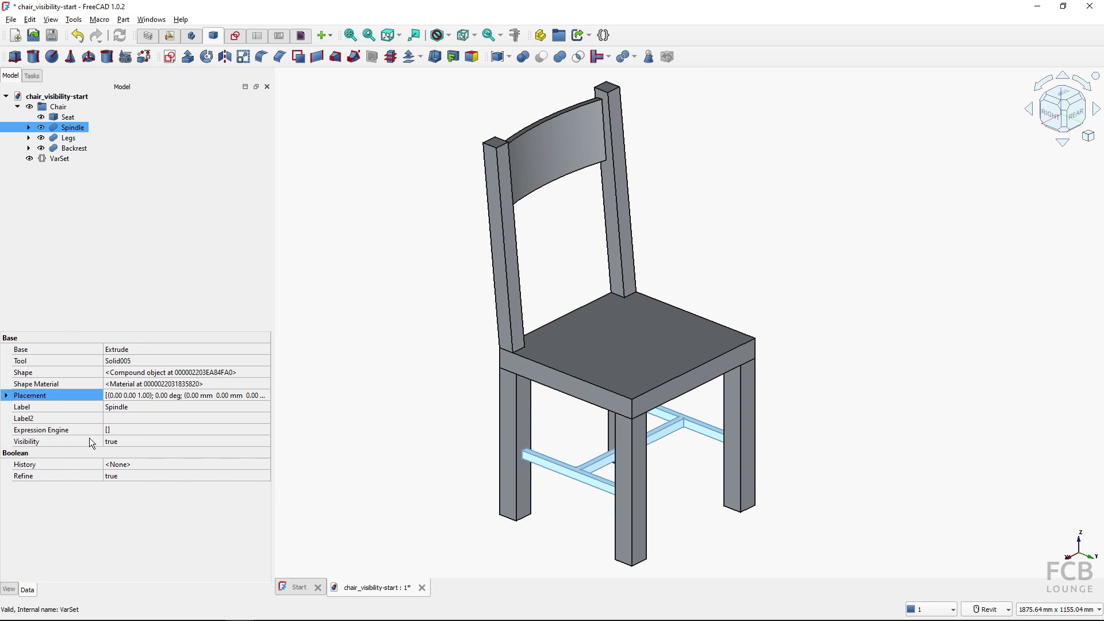
Bind the Spindle's Visibility to the expression <<VarSet>>.Spindle.
right_click(89, 439)
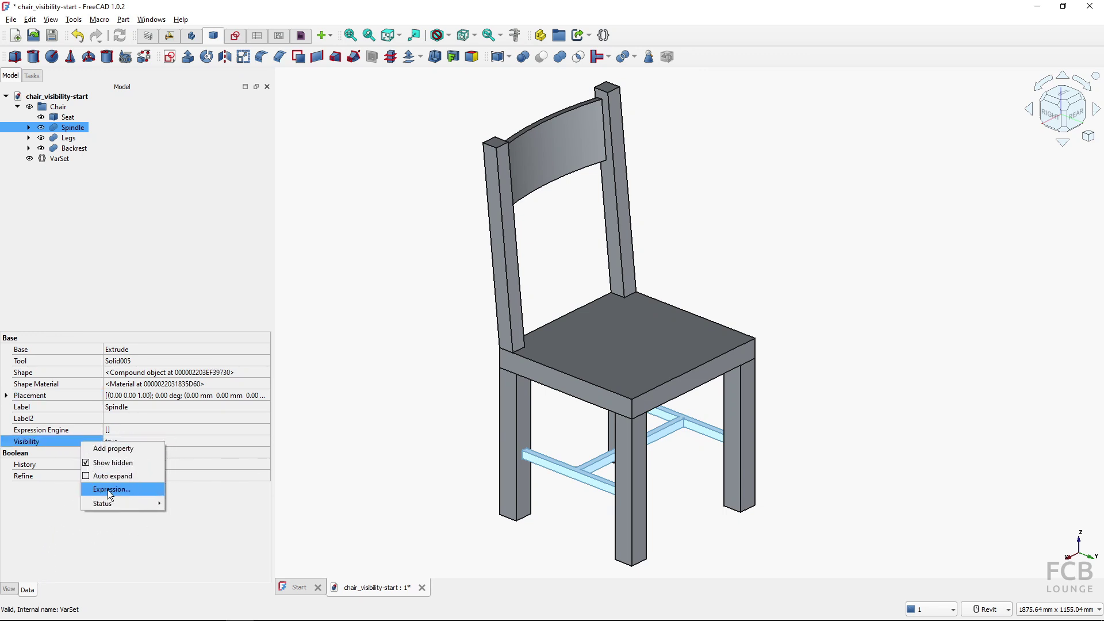
left_click(109, 490)
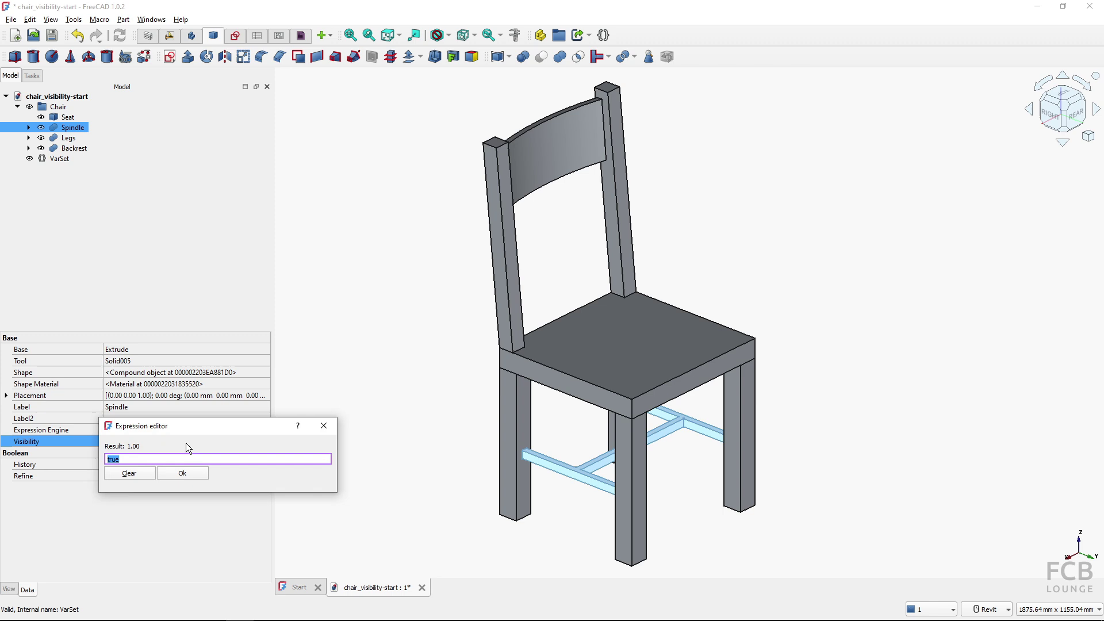
type("Va")
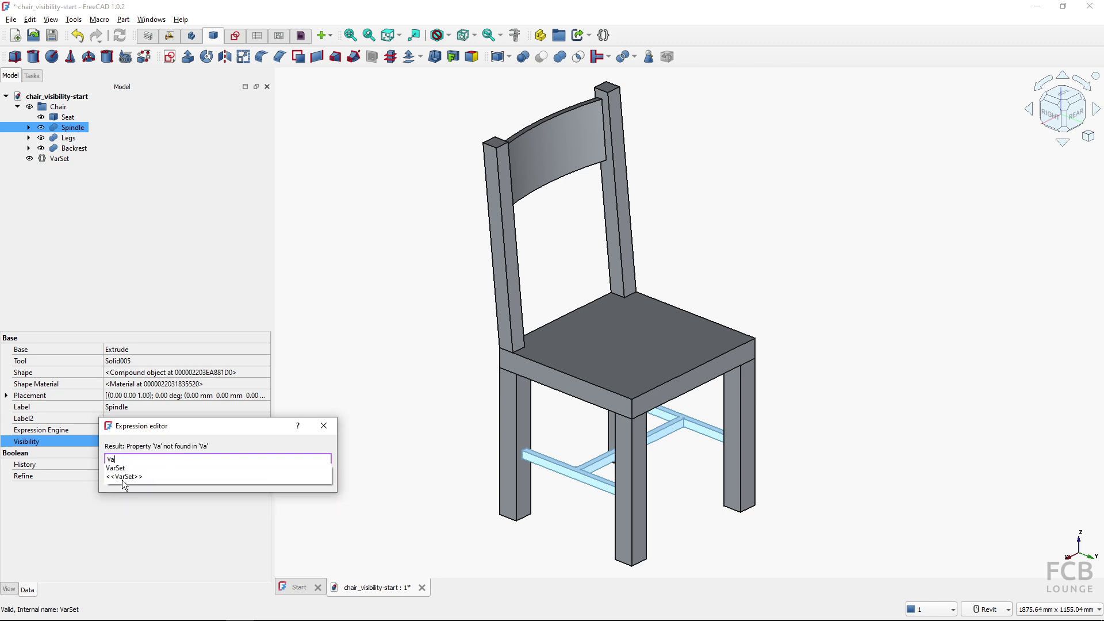
left_click(123, 477)
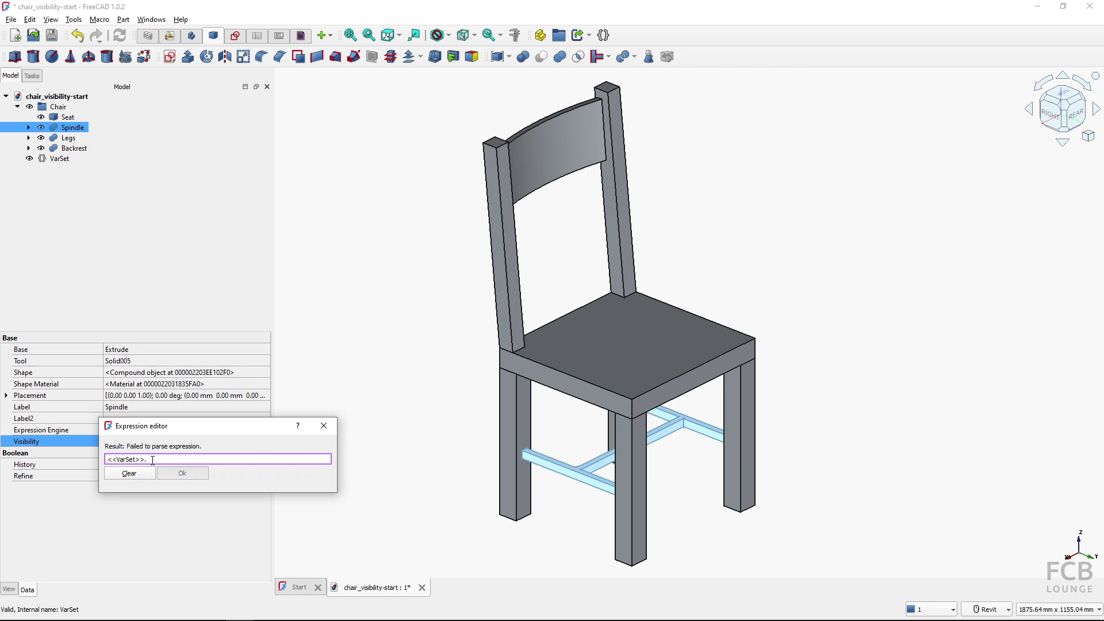
type("Spindle")
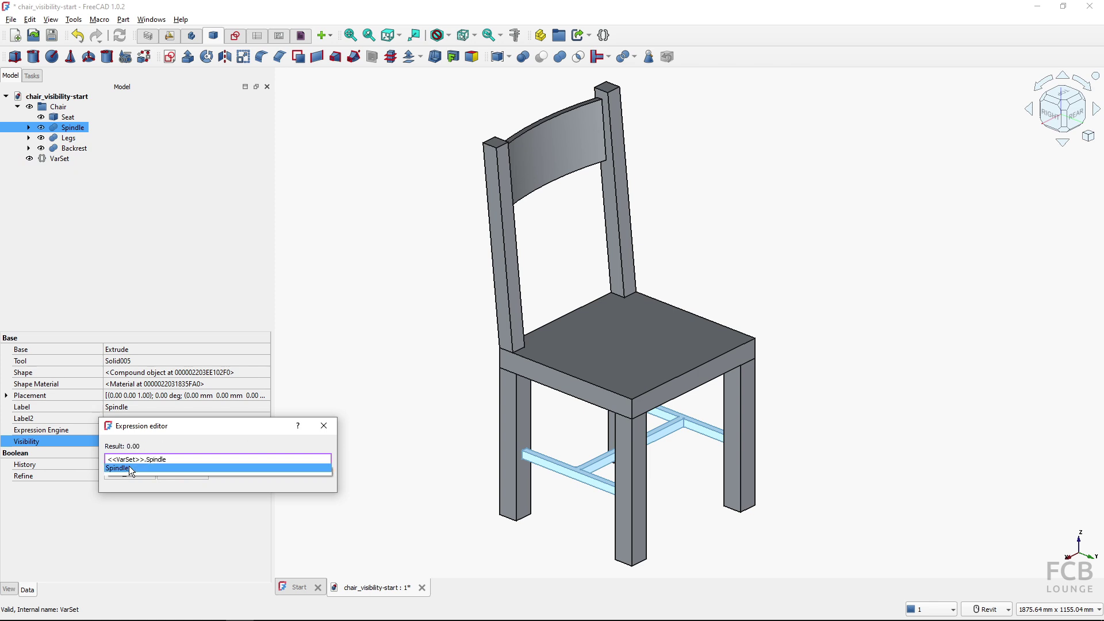
left_click(131, 468)
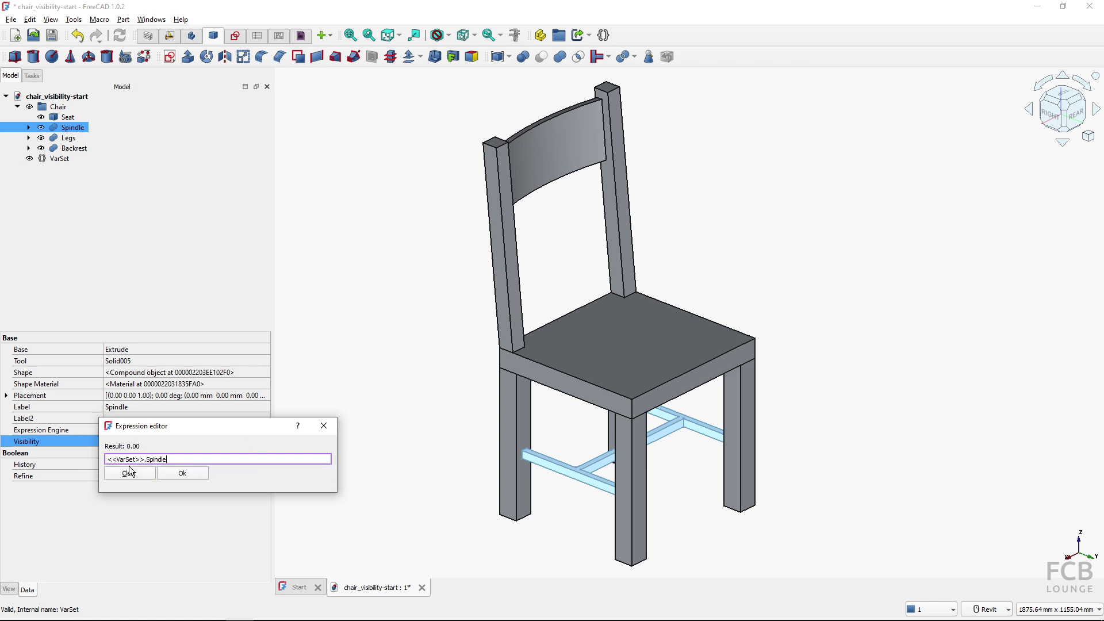
left_click(190, 475)
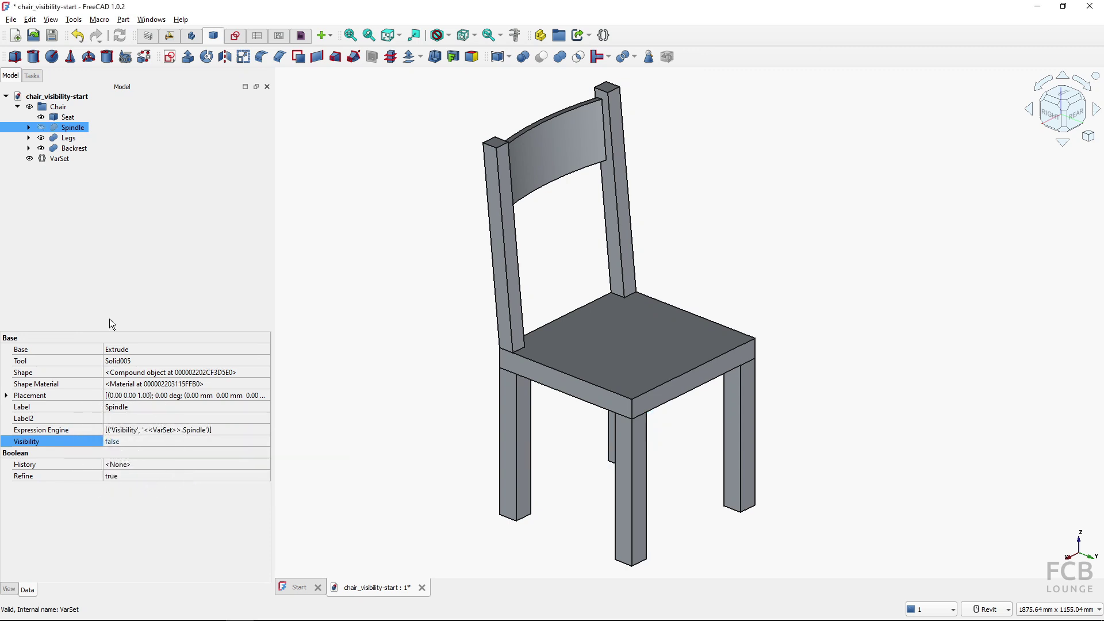
Select the VarSet, collapse the Chair group, and turn Show hidden off.
left_click(57, 159)
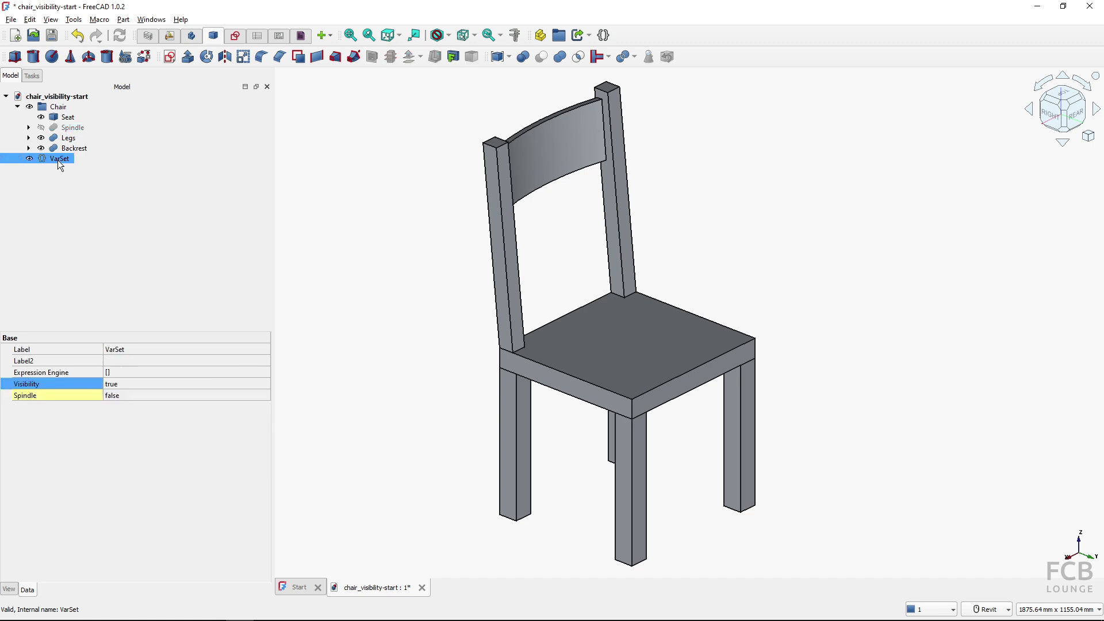
left_click(17, 107)
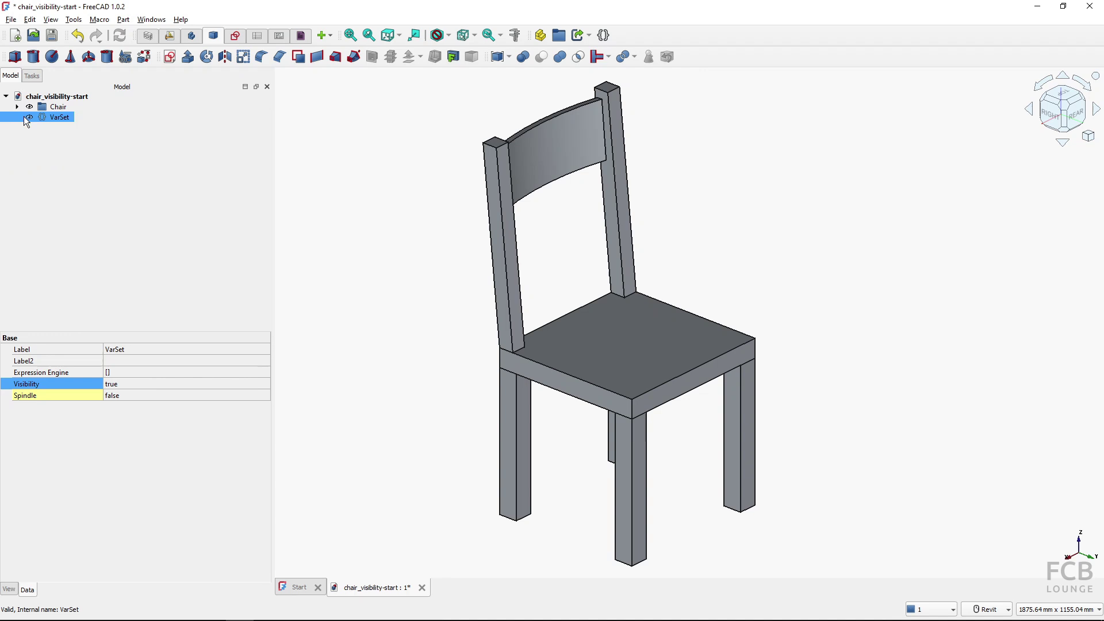
right_click(139, 368)
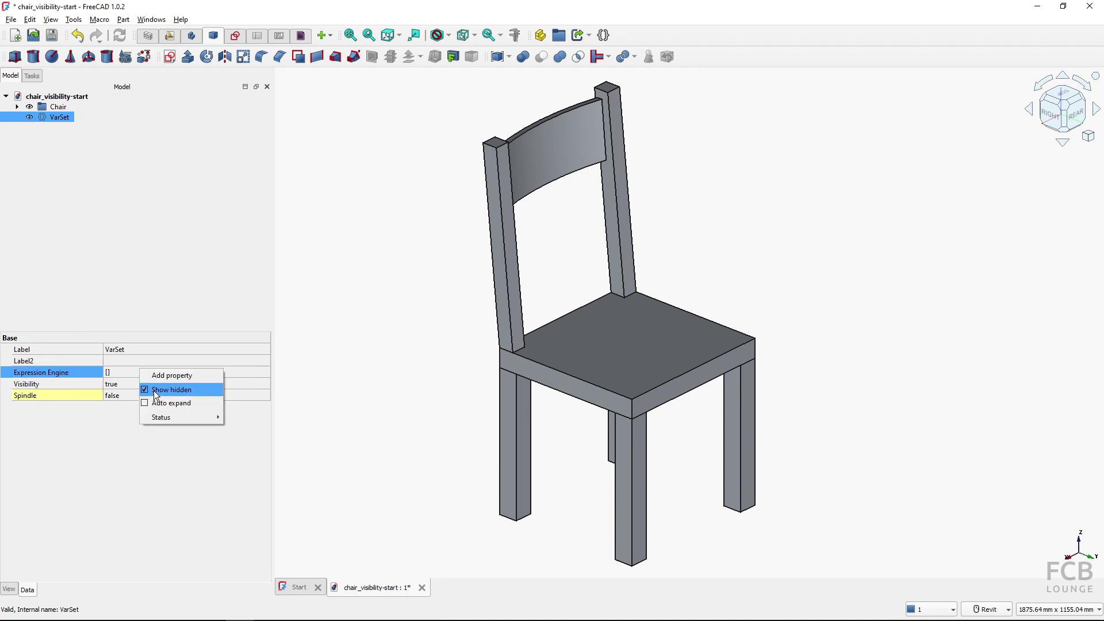
left_click(154, 389)
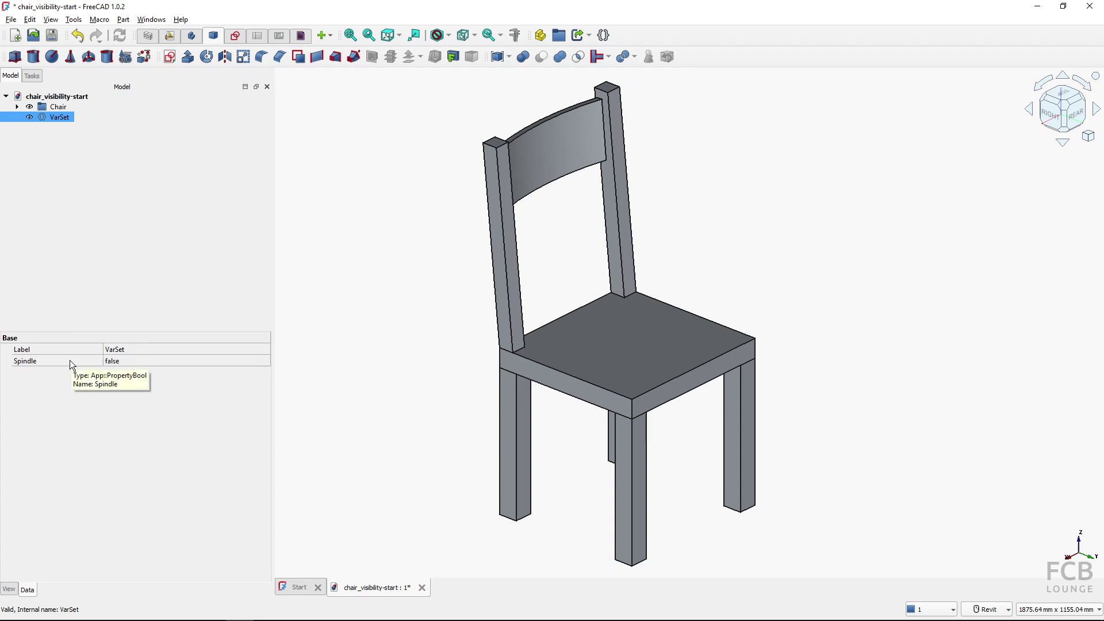
Toggle the VarSet's Spindle to false and back to true, then check Spindle's visibility.
left_click(141, 358)
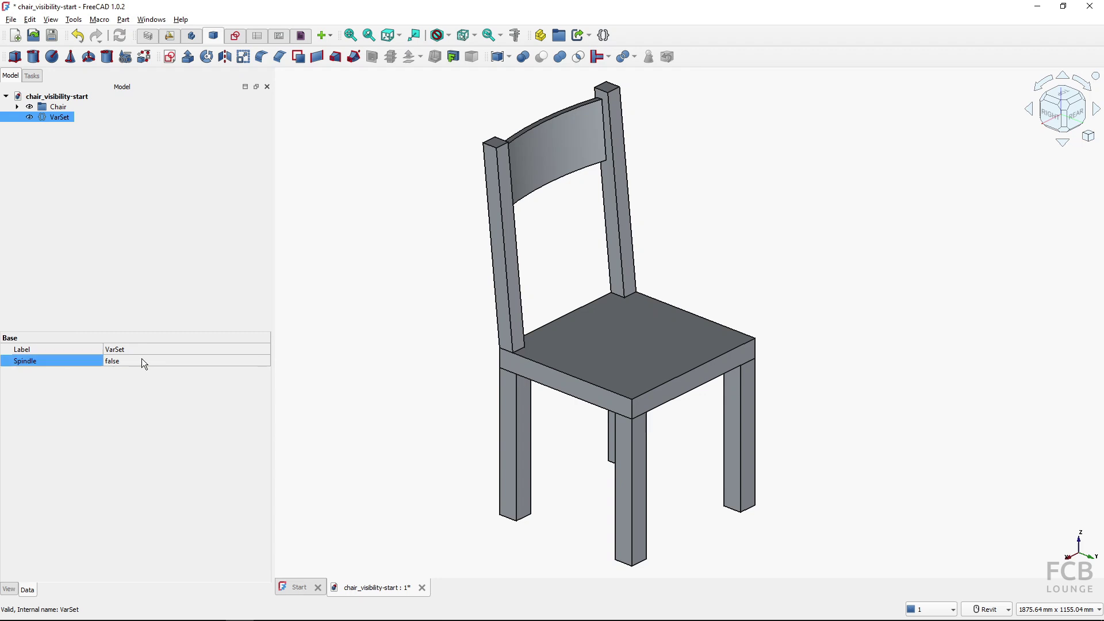
left_click(140, 370)
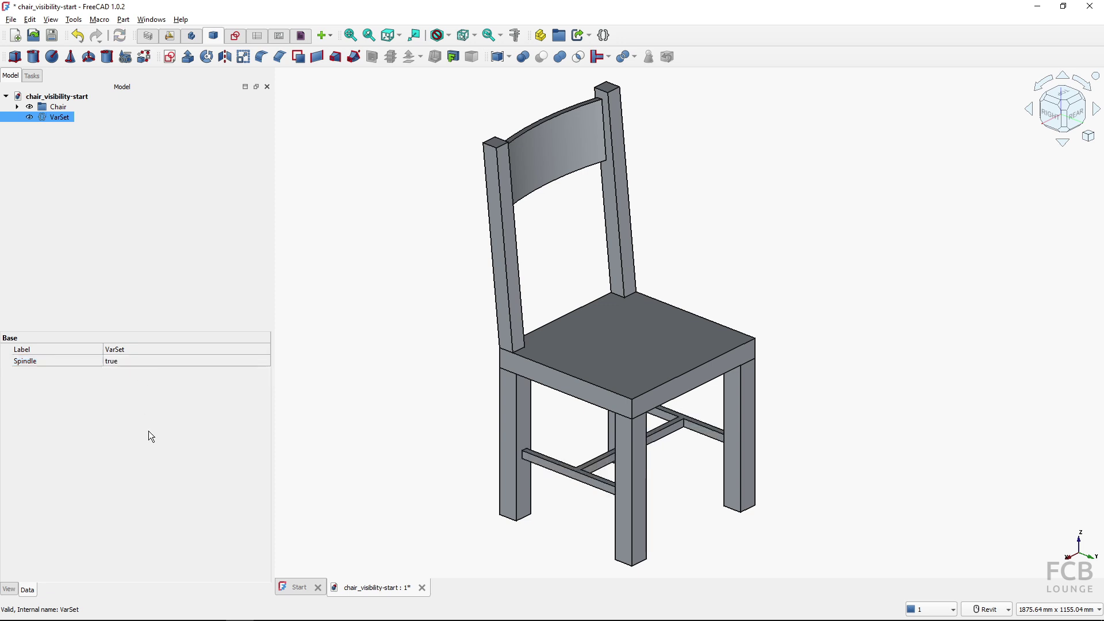
left_click(149, 361)
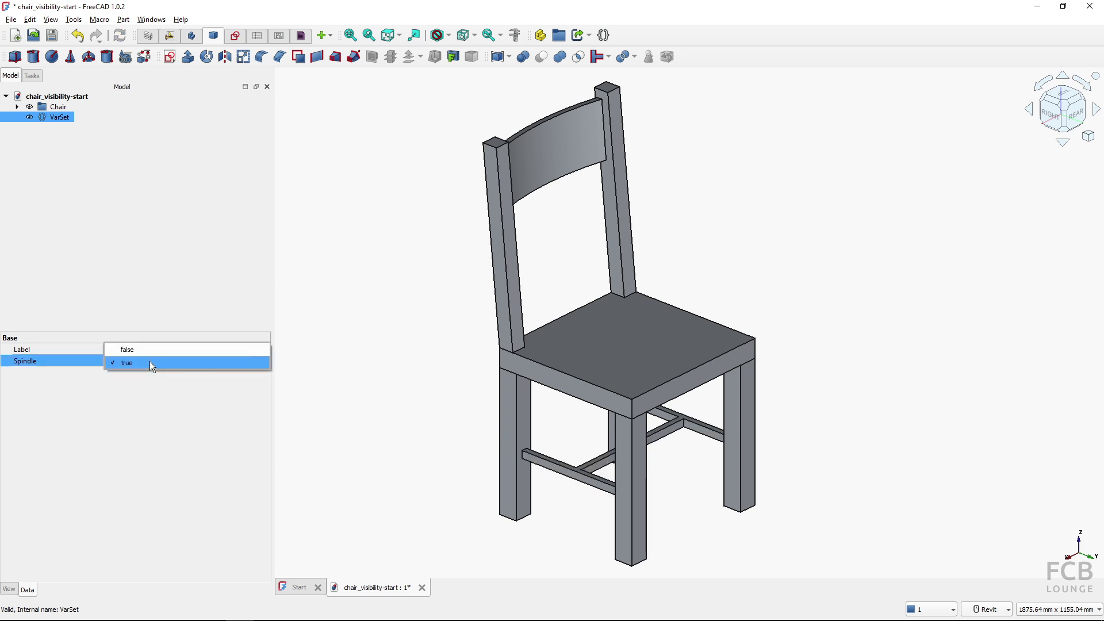
left_click(151, 348)
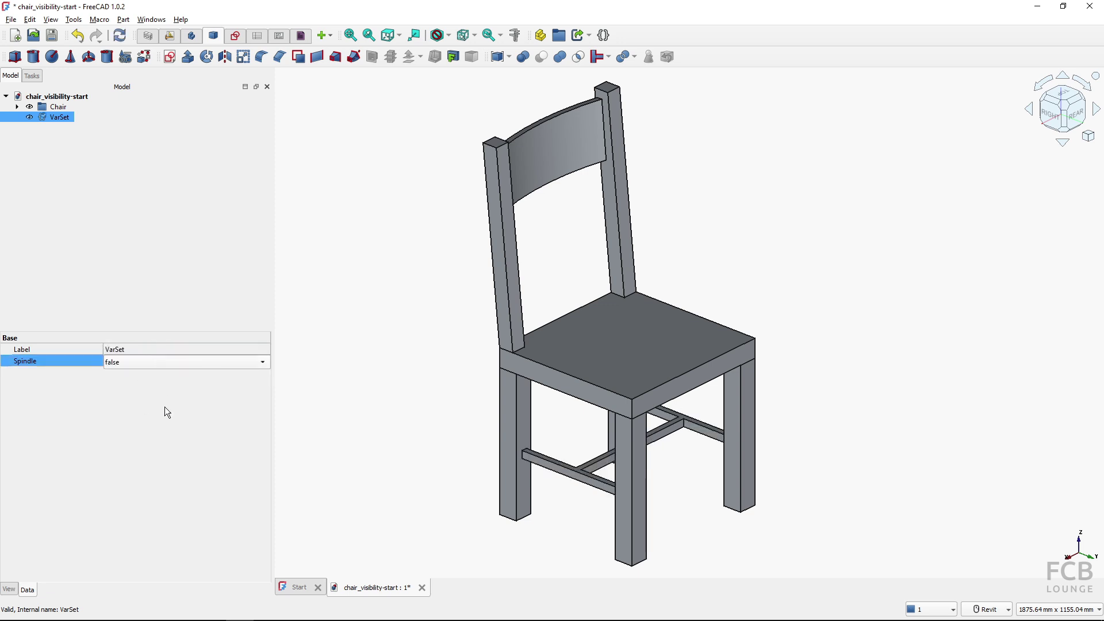
left_click(146, 361)
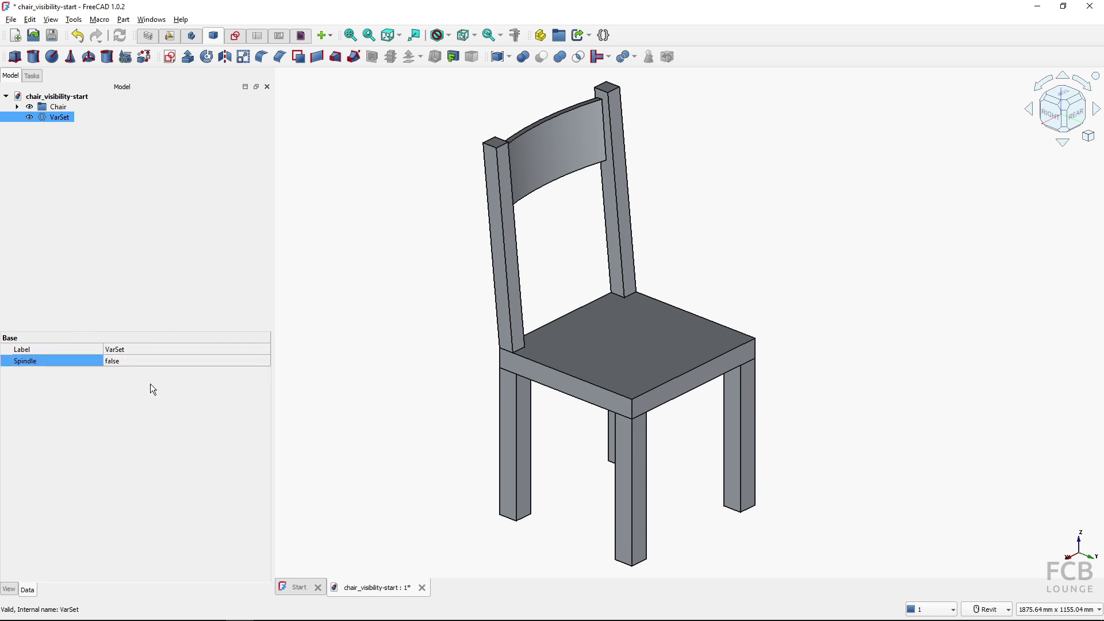
left_click(150, 365)
left_click(147, 378)
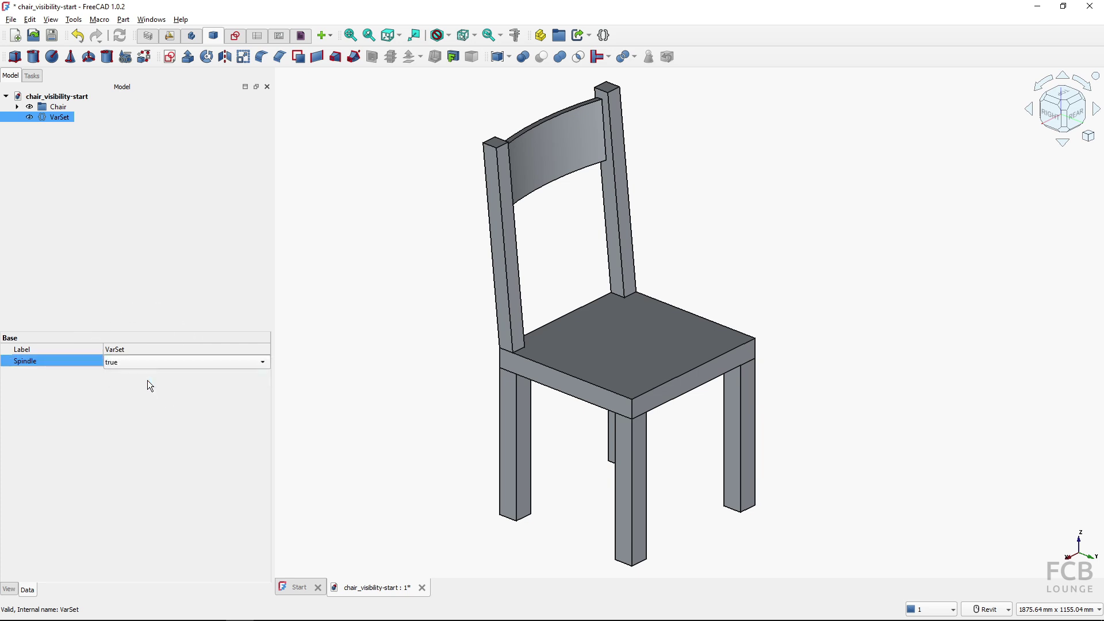
left_click(576, 471)
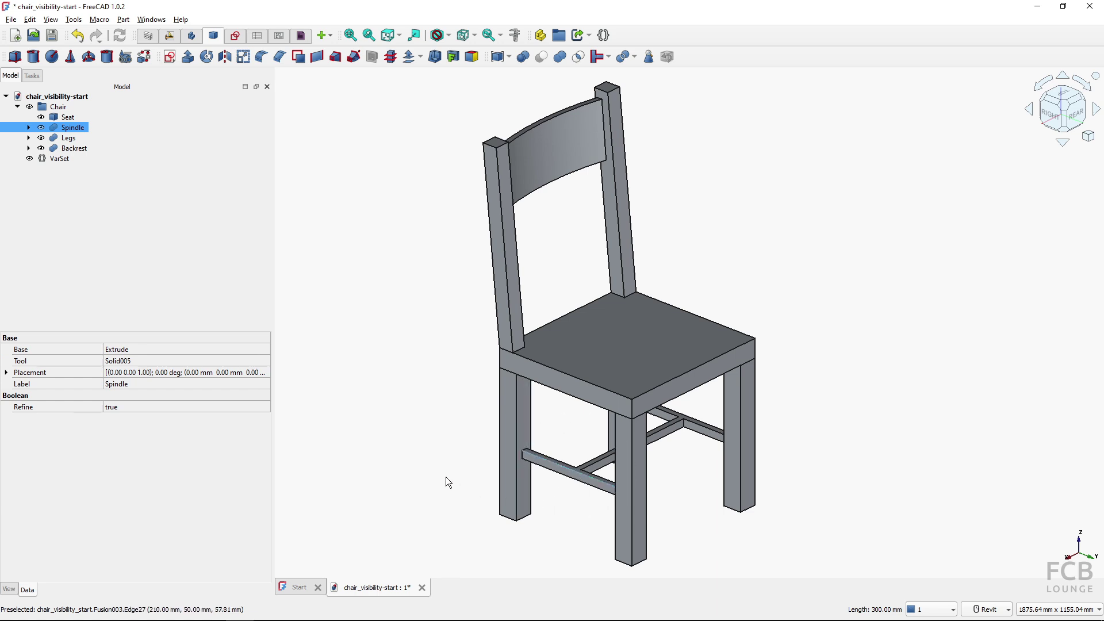
left_click(11, 587)
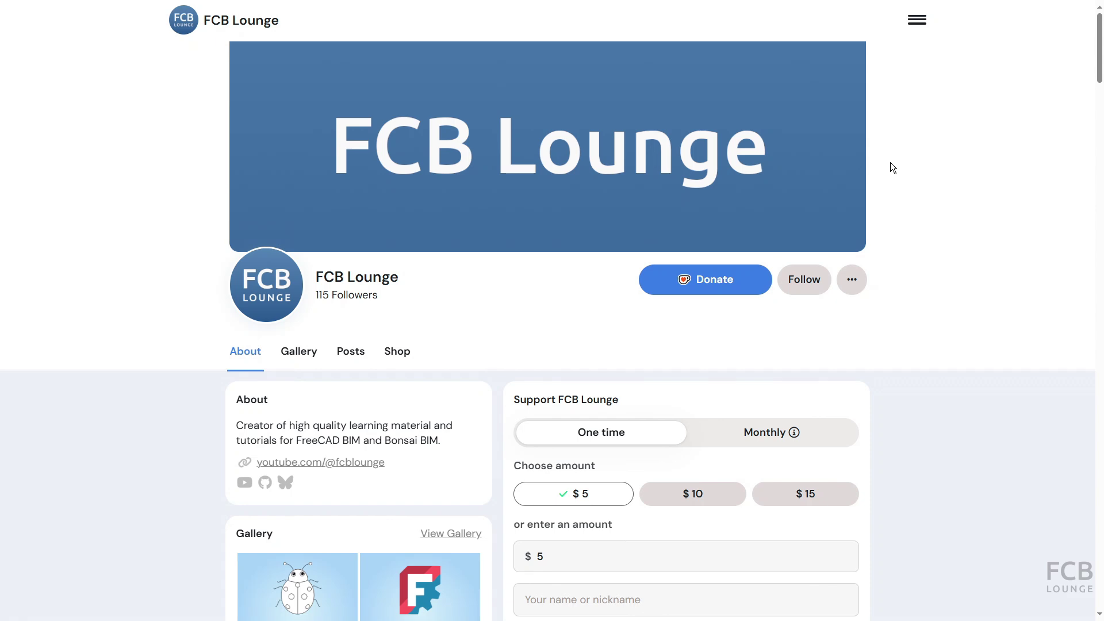
Donate $10 to FCB Lounge with a supporter name and the message 'Thank you!'.
scroll(890, 164, "down", 5)
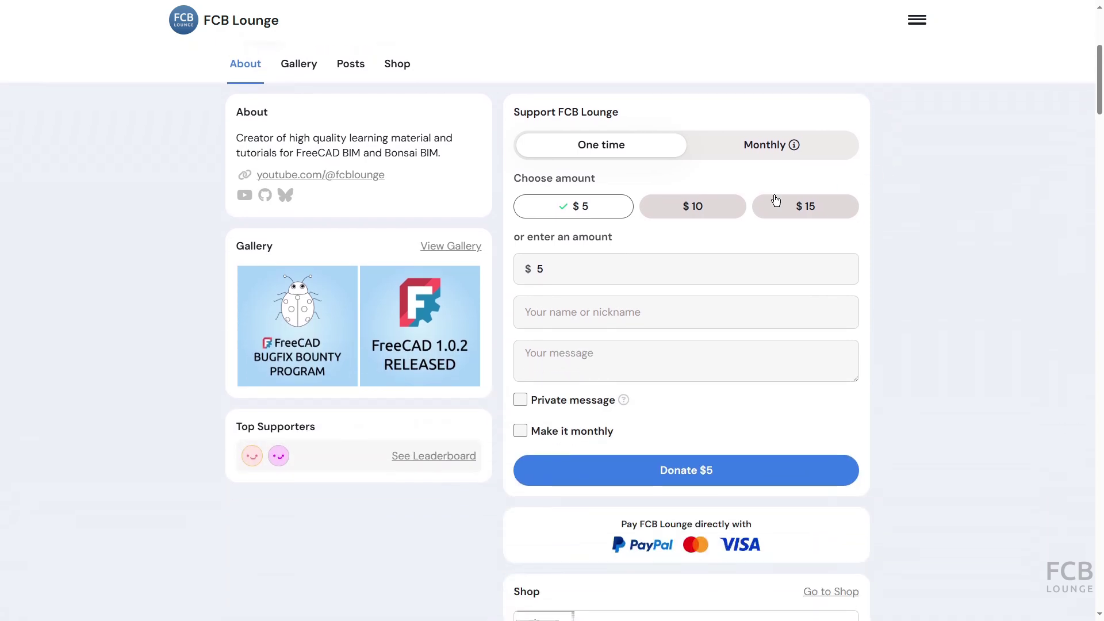
left_click(710, 208)
left_click(591, 305)
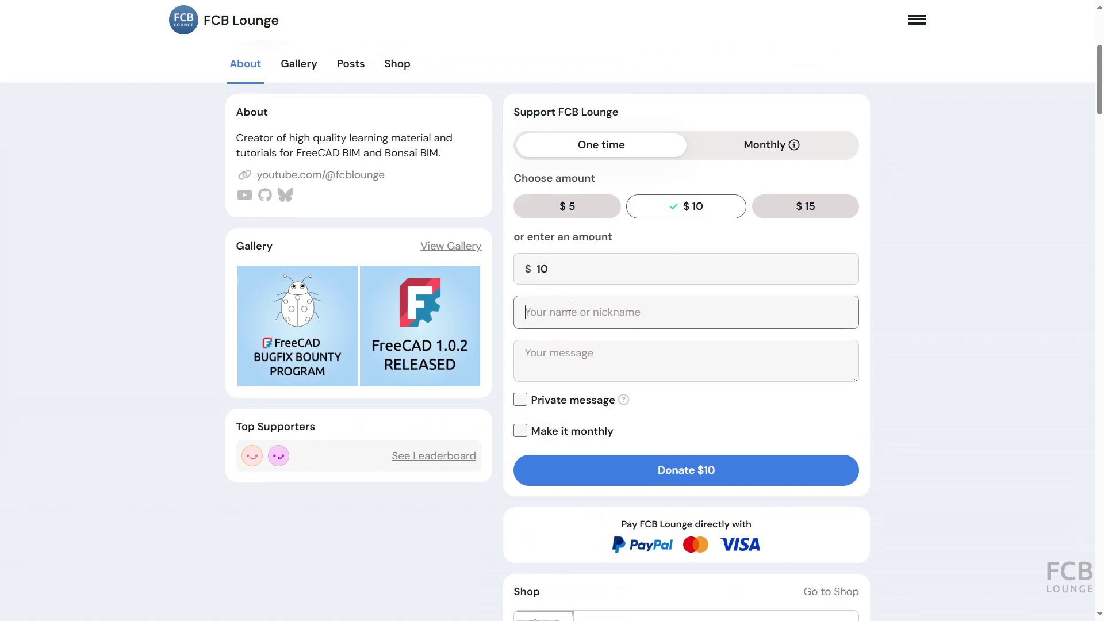
type("Tom")
key("Tab")
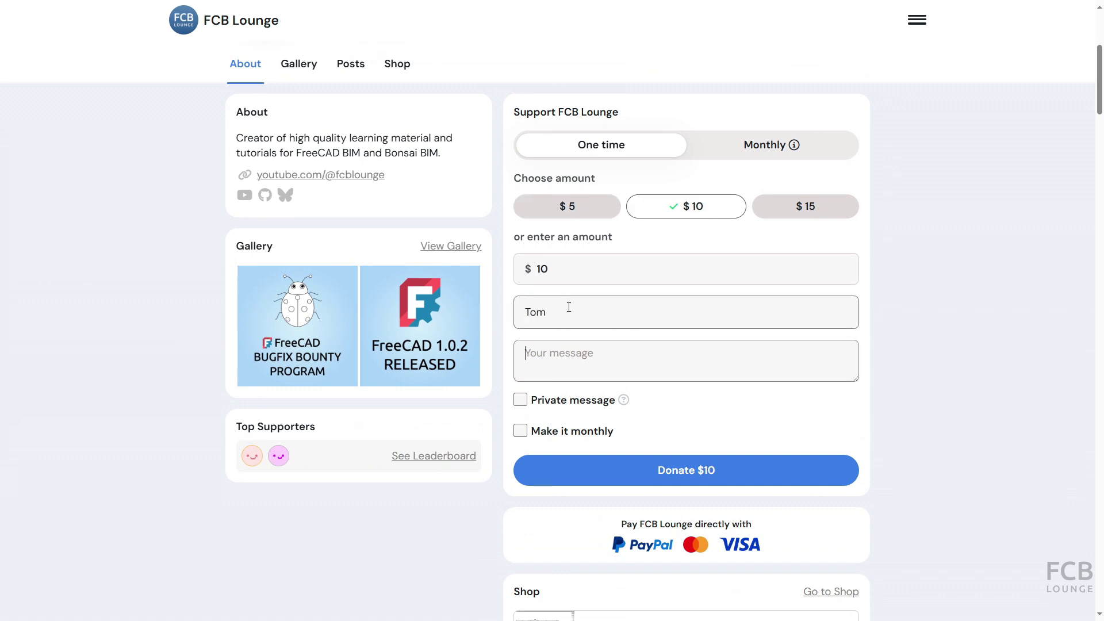
type("Thank y")
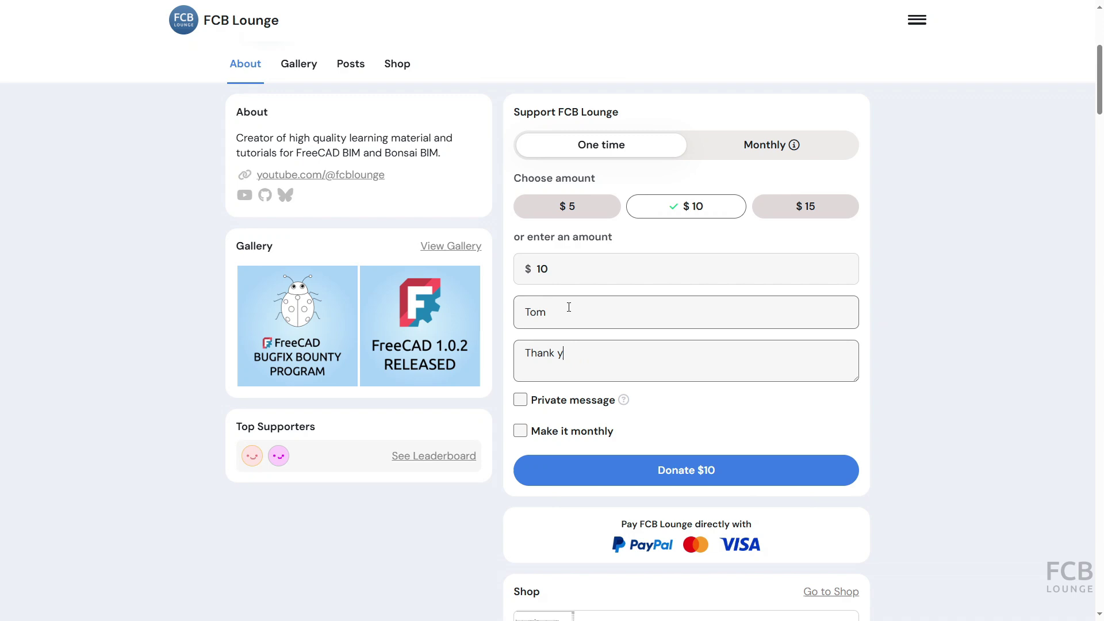
type("ou!")
left_click(628, 470)
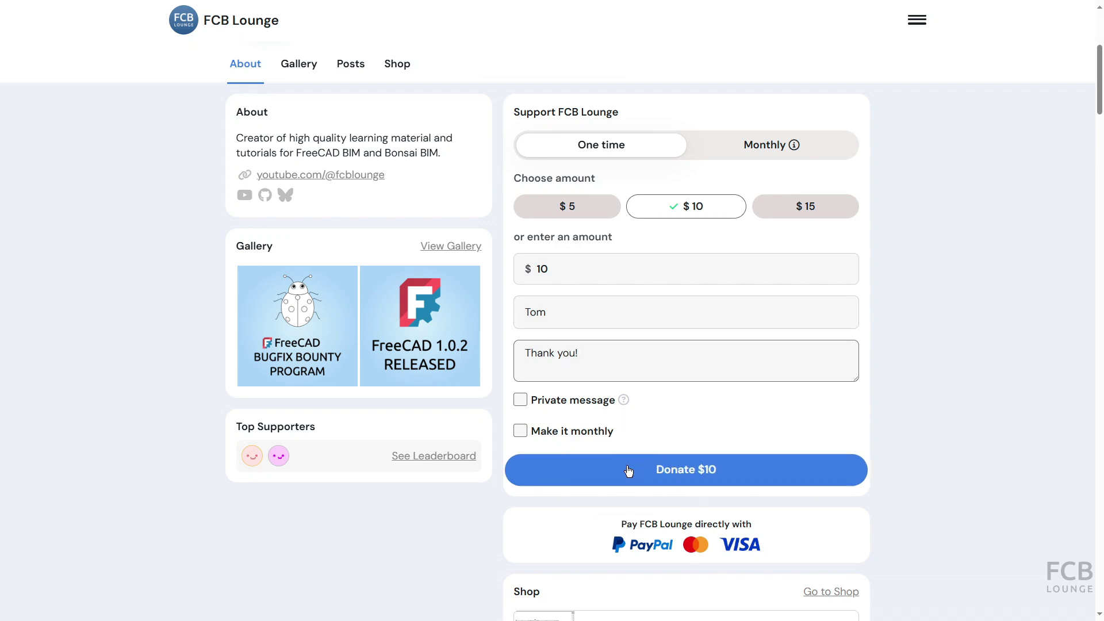